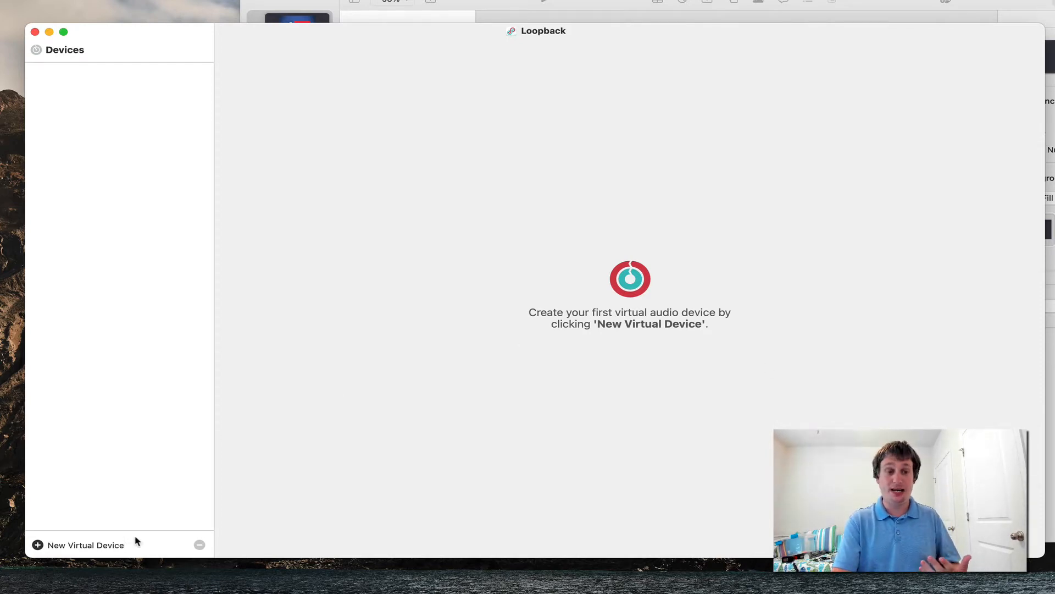
- Create a new virtual audio device named "Ecamm Audio Out"
{"action": "left_click", "coordinate": [38, 545]}
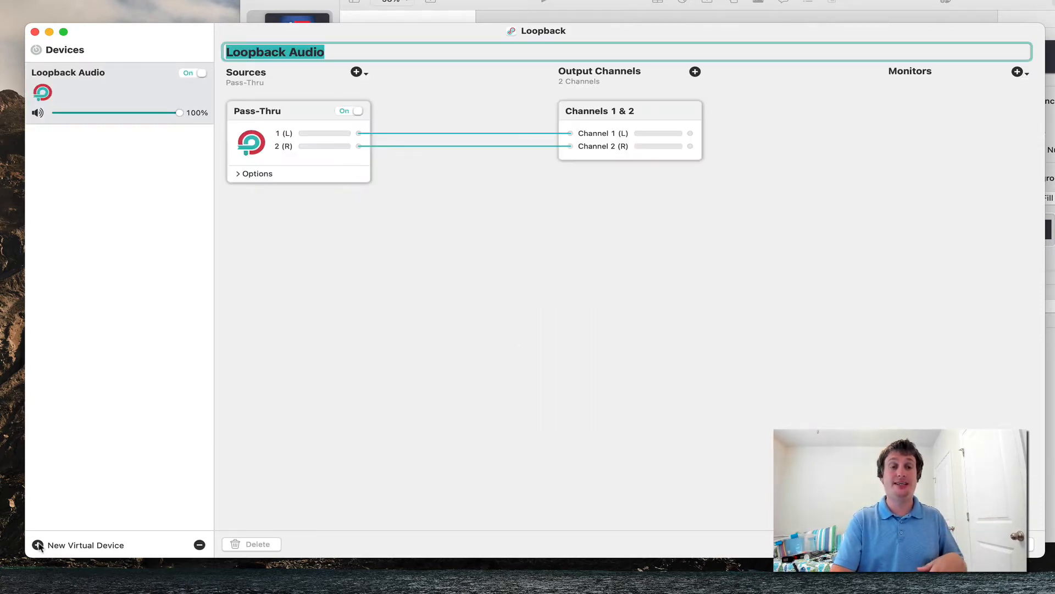
{"action": "type", "text": "Ecamm"}
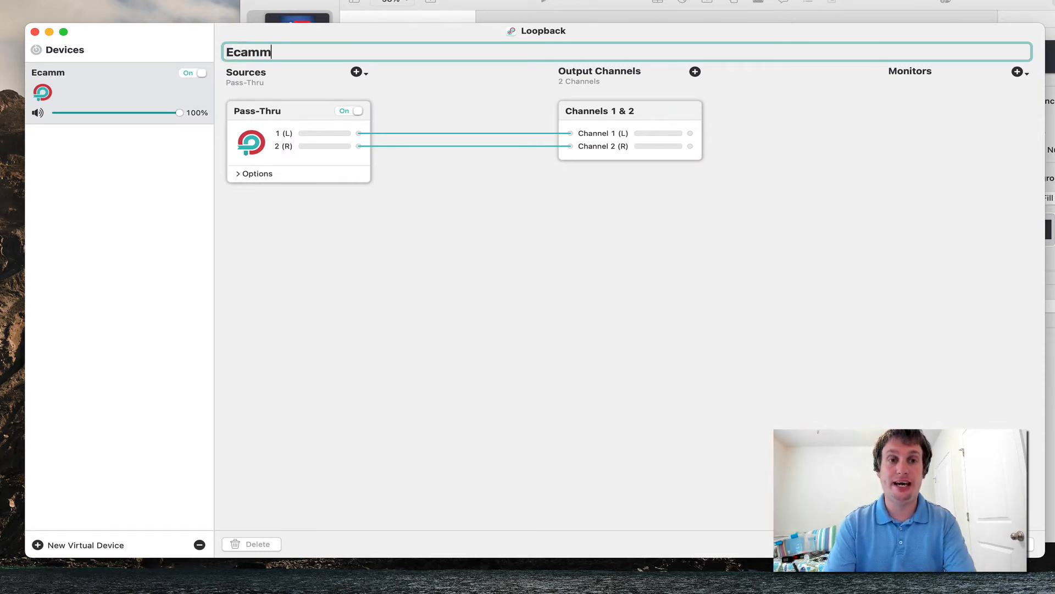
{"action": "type", "text": " Audio Out"}
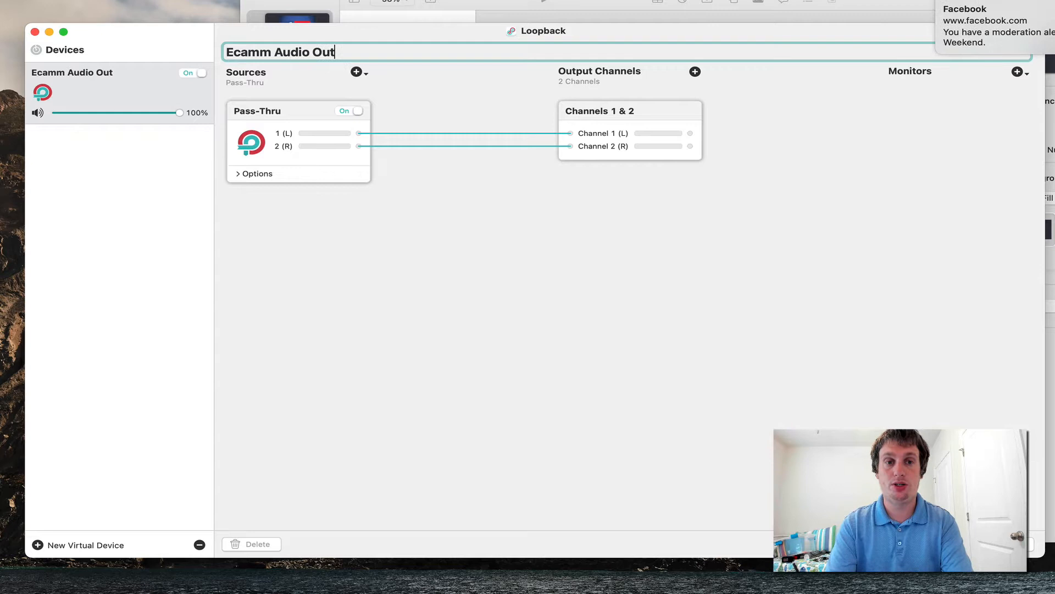
{"action": "key", "text": "Return"}
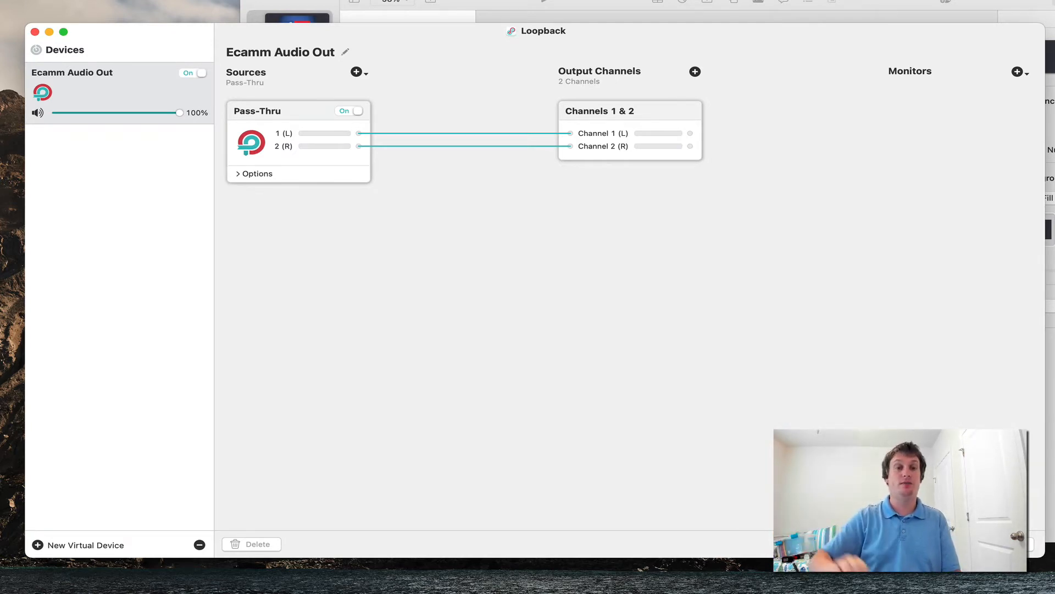
- Create a second virtual audio device named "Microphone Input"
{"action": "left_click", "coordinate": [37, 544]}
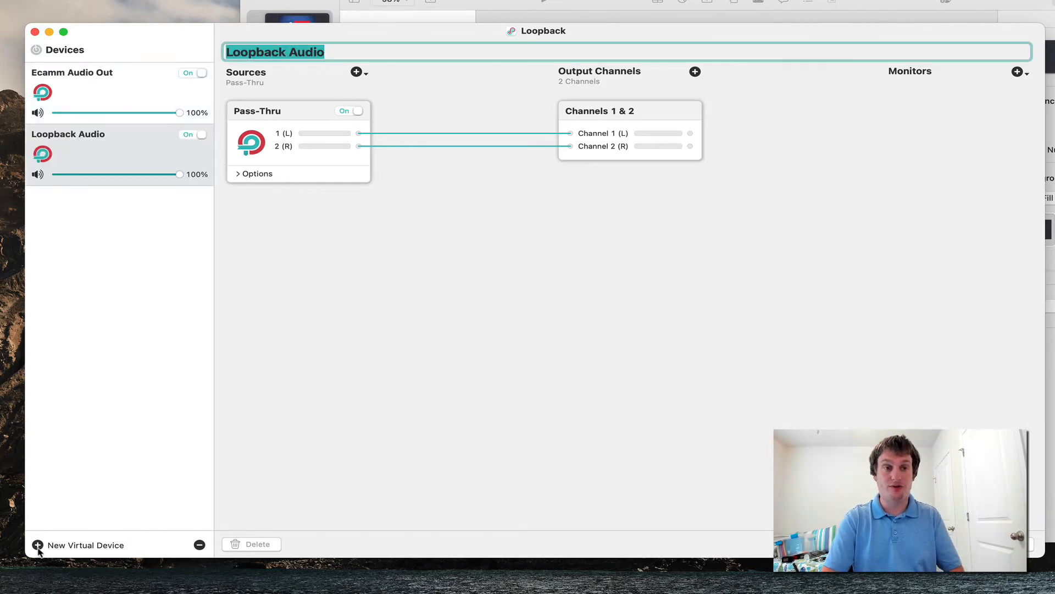
{"action": "type", "text": "Mi"}
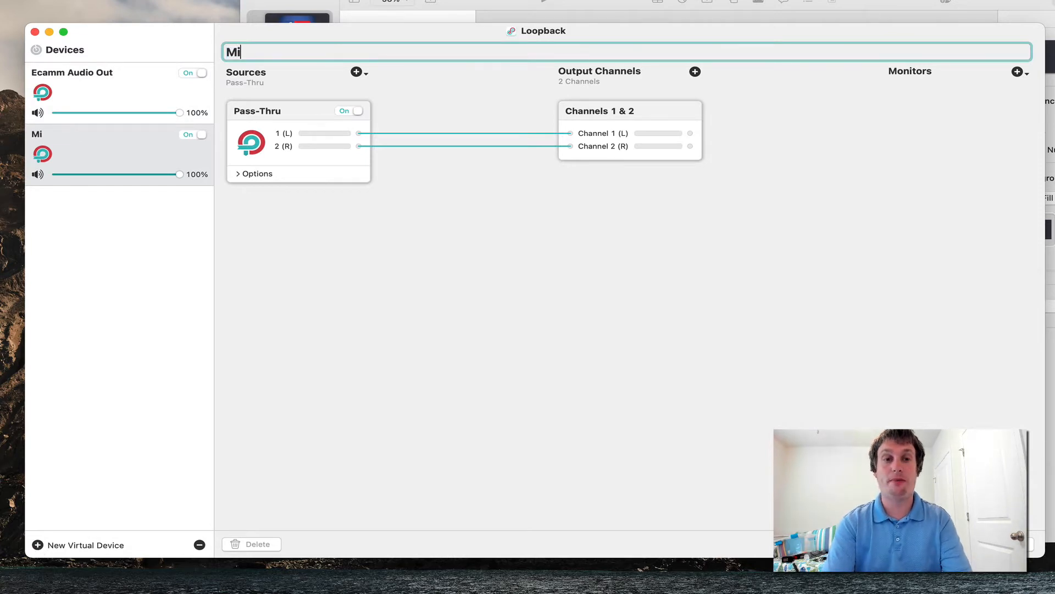
{"action": "type", "text": "crophone Inpit"}
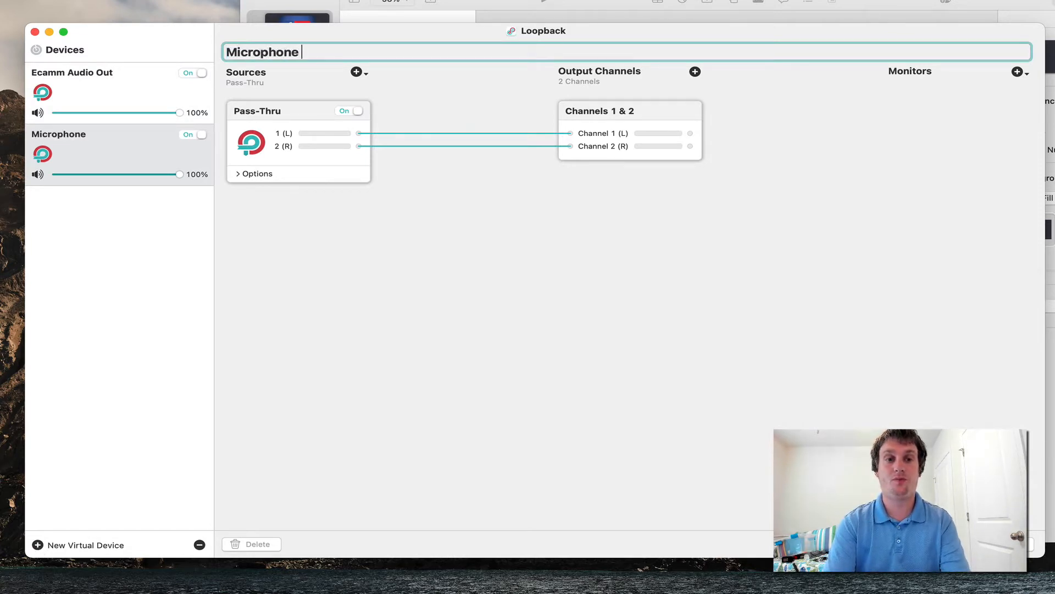
{"action": "key", "text": "BackSpace"}
{"action": "key", "text": "BackSpace"}
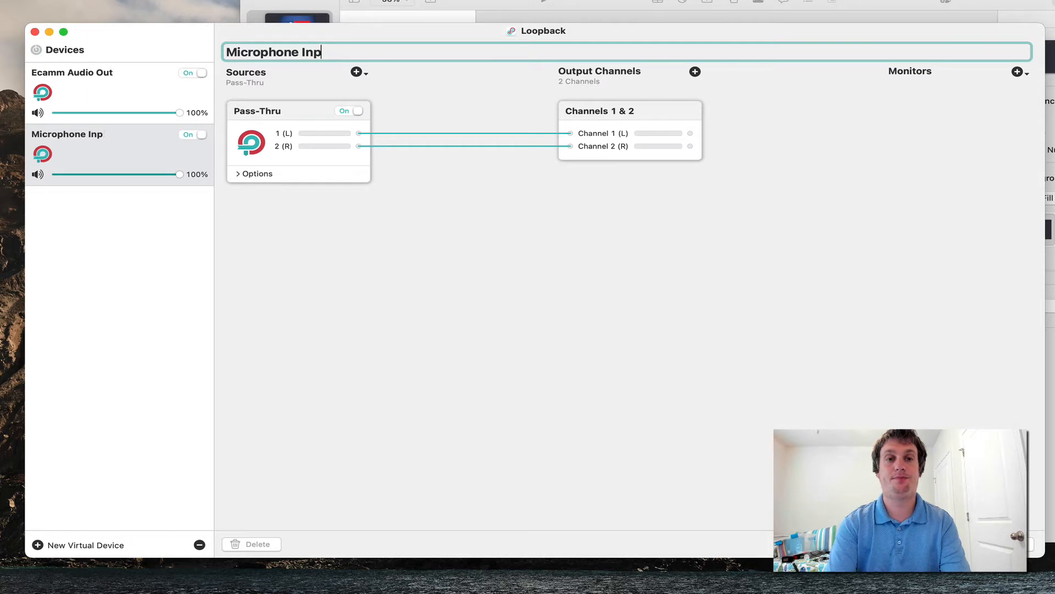
{"action": "type", "text": "ut"}
{"action": "key", "text": "Return"}
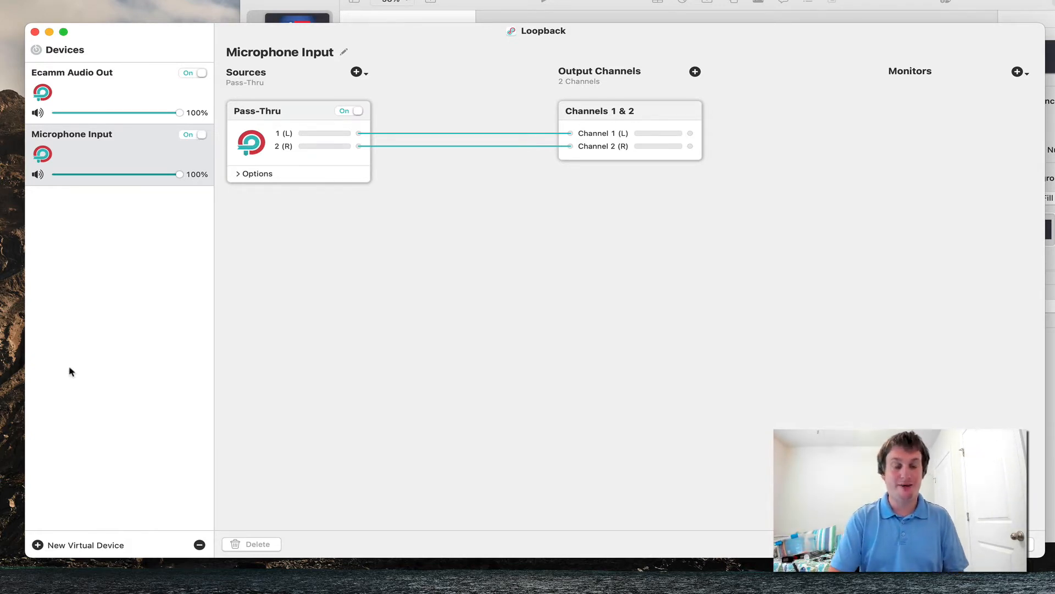
- Replace the Pass-Thru source of the Microphone Input device with Keynote
{"action": "left_click", "coordinate": [286, 119]}
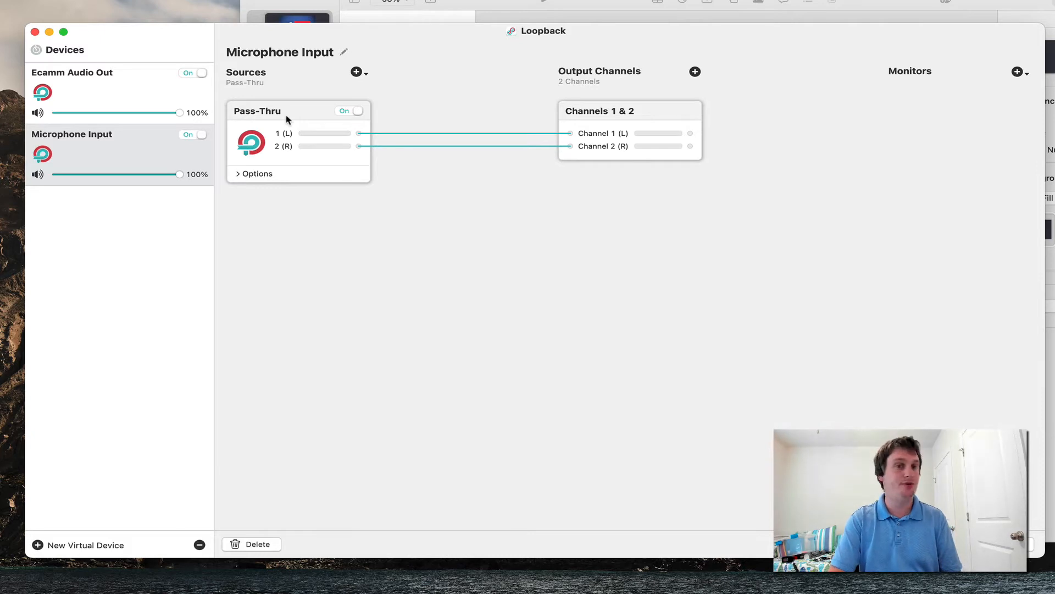
{"action": "left_click", "coordinate": [251, 544]}
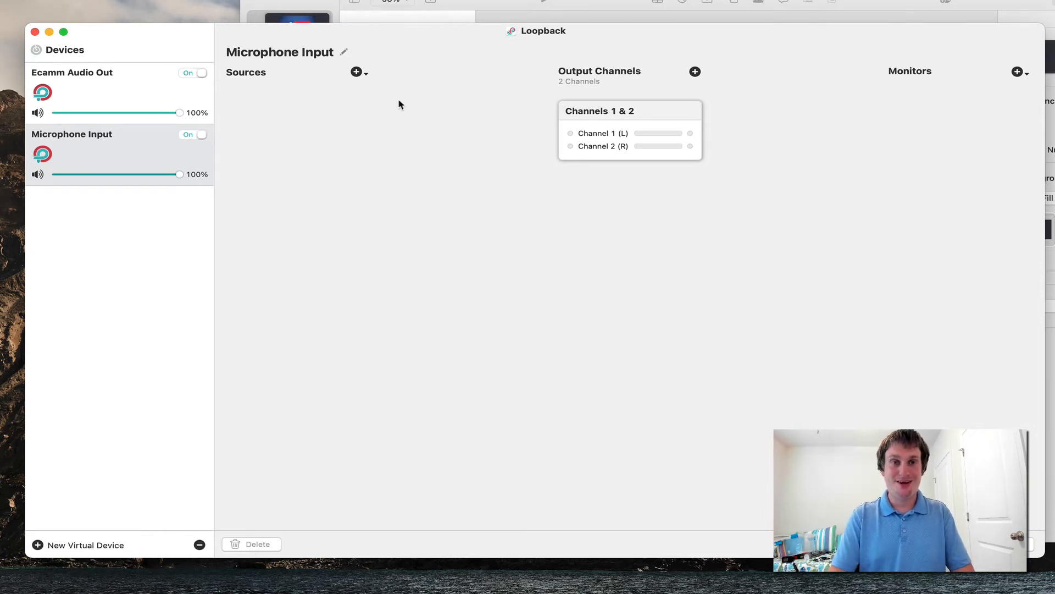
{"action": "left_click", "coordinate": [358, 72]}
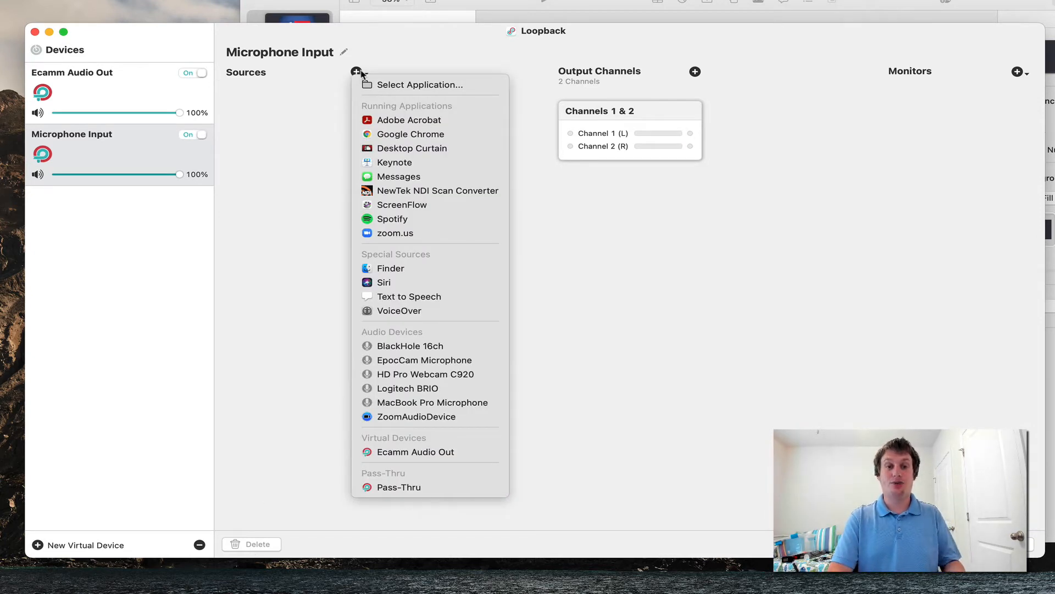
{"action": "left_click", "coordinate": [383, 165]}
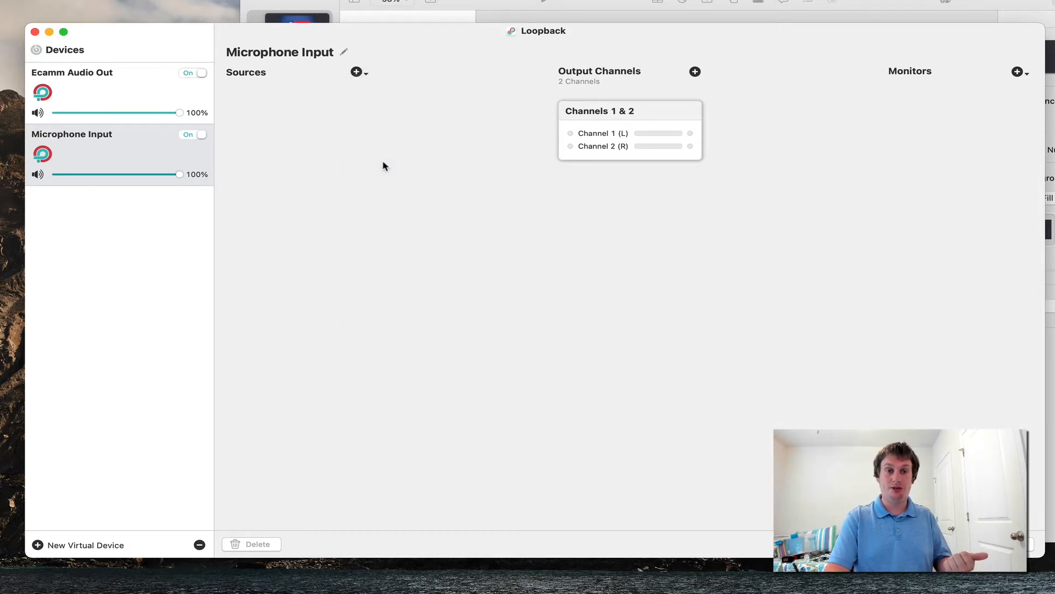
- Add the Logitech BRIO microphone and zoom.us as further sources of the Microphone Input device
{"action": "left_click", "coordinate": [357, 72]}
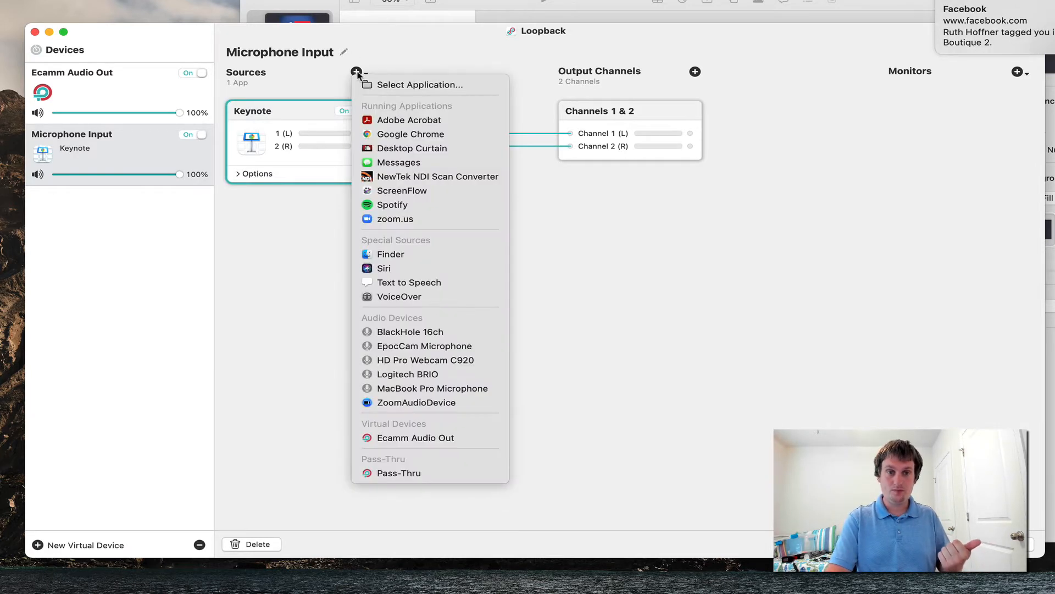
{"action": "left_click", "coordinate": [429, 380]}
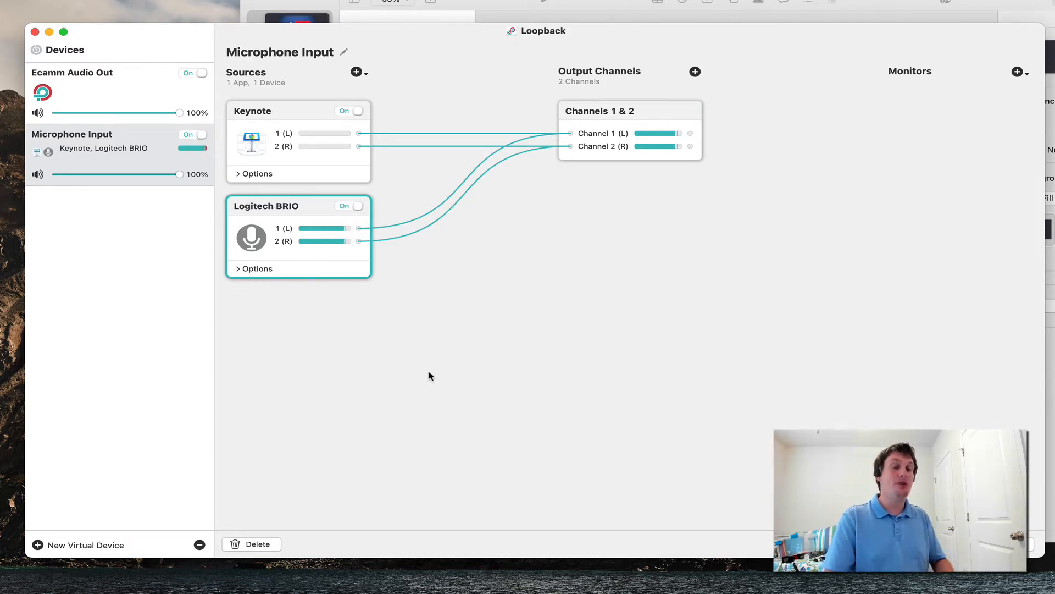
{"action": "left_click", "coordinate": [363, 73]}
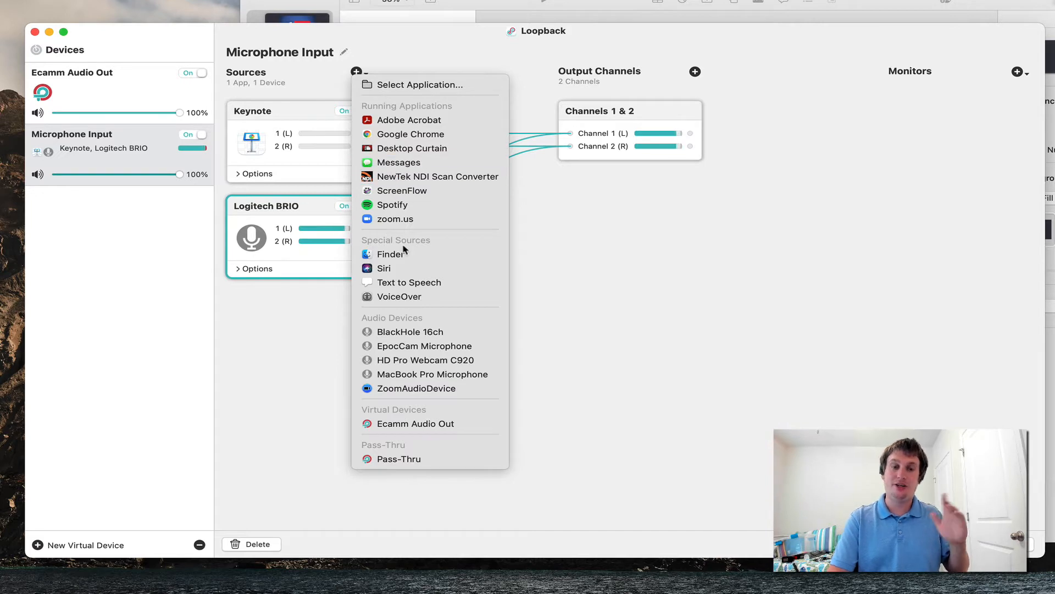
{"action": "left_click", "coordinate": [400, 220]}
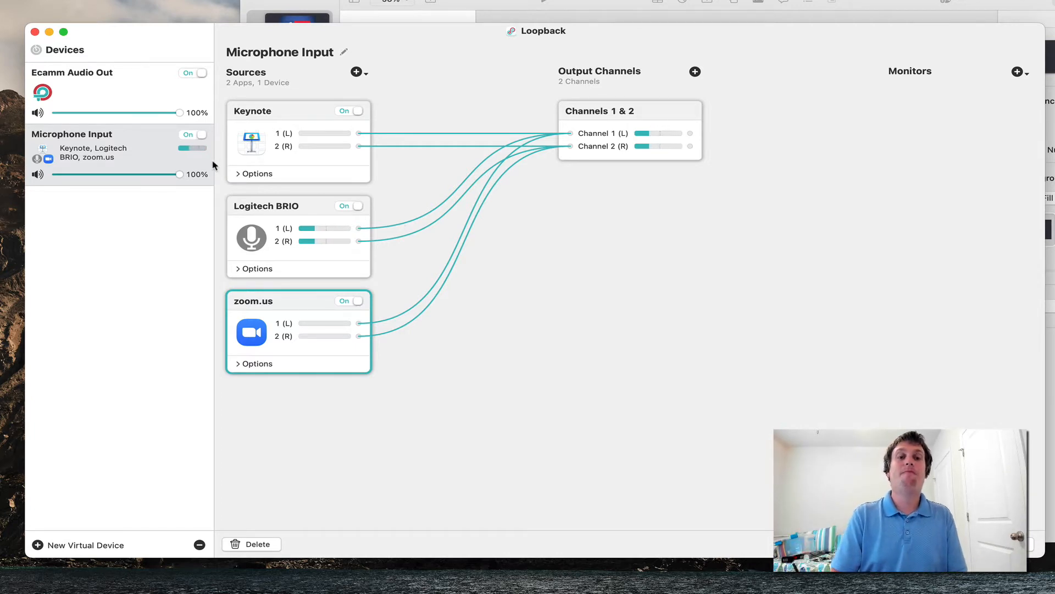
- Turn off "Mute when capturing" for both the Keynote and the zoom.us sources
{"action": "left_click", "coordinate": [248, 174]}
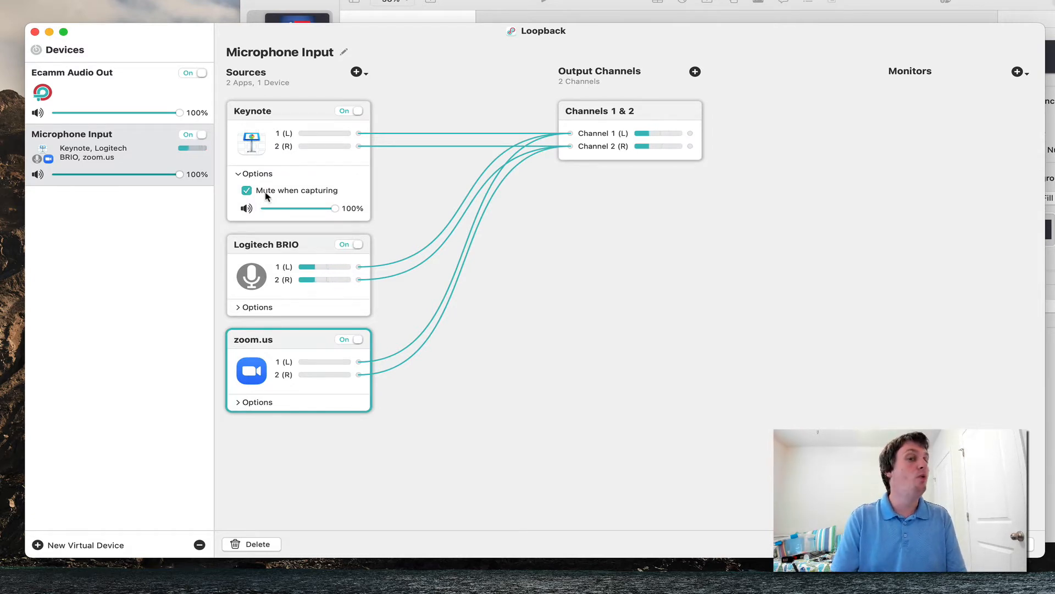
{"action": "left_click", "coordinate": [266, 193]}
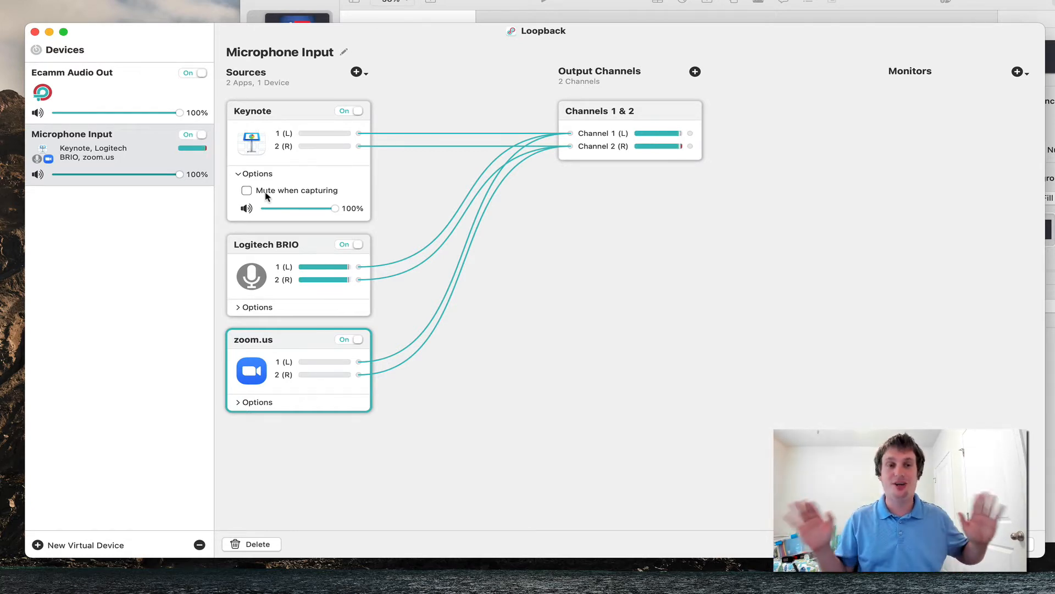
{"action": "left_click", "coordinate": [245, 402]}
{"action": "left_click", "coordinate": [246, 419]}
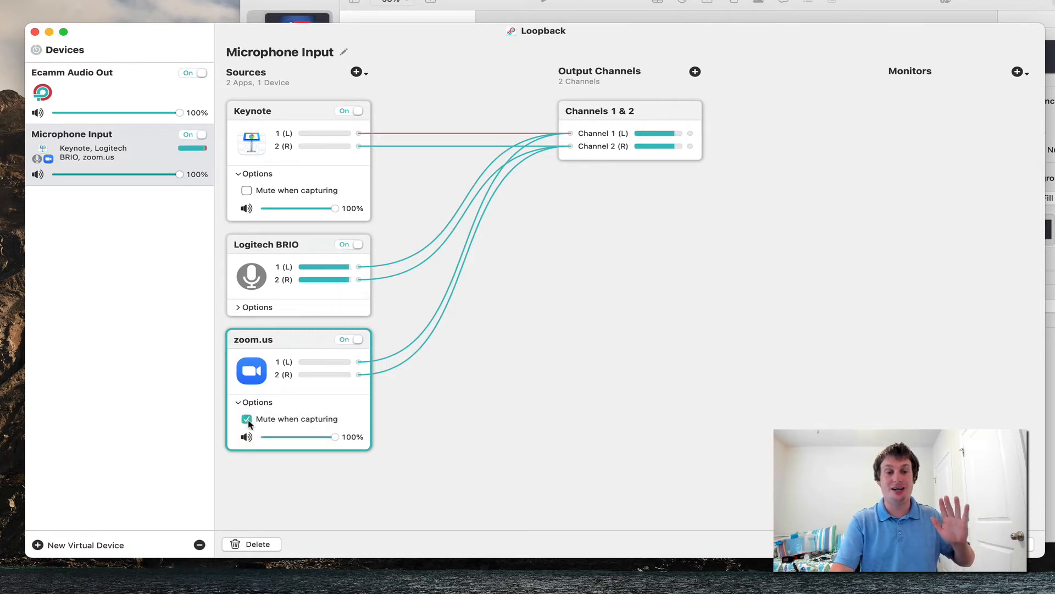
{"action": "left_click", "coordinate": [247, 419]}
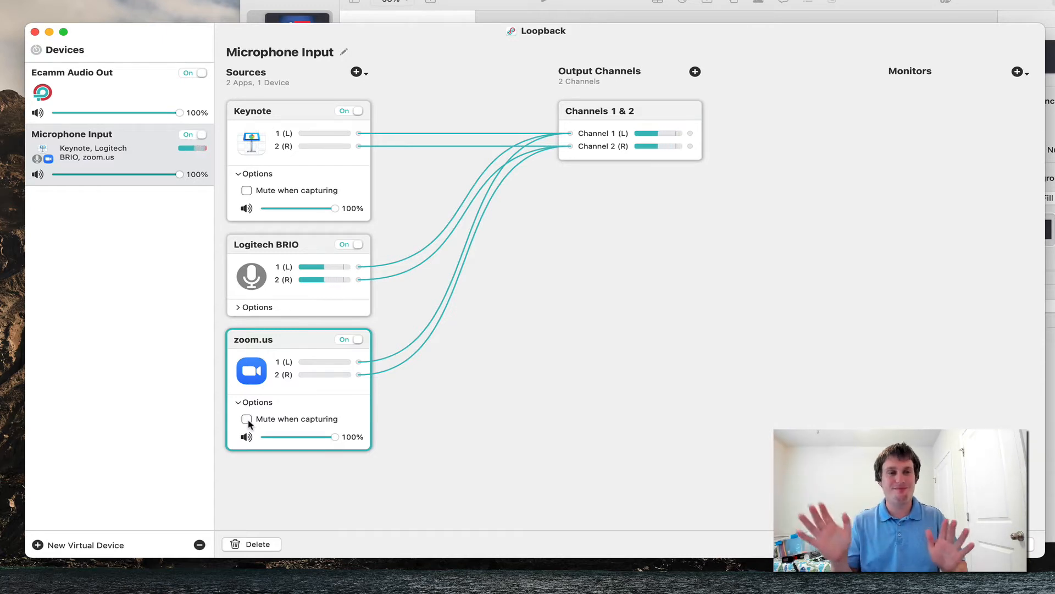
{"action": "left_click", "coordinate": [608, 486]}
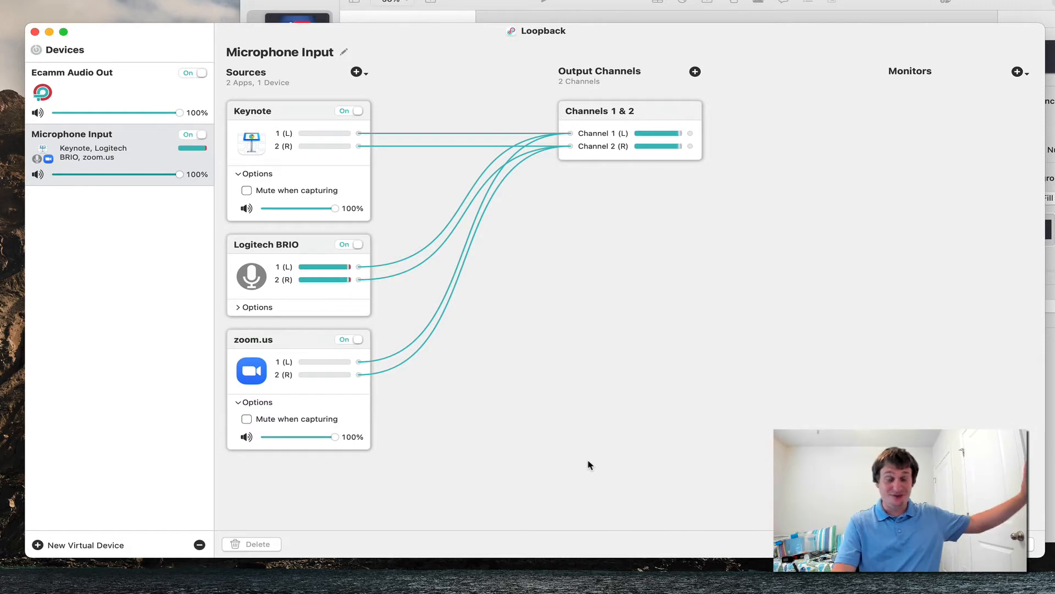
- Quit Loopback and switch to Ecamm Live
{"action": "left_click", "coordinate": [35, 32]}
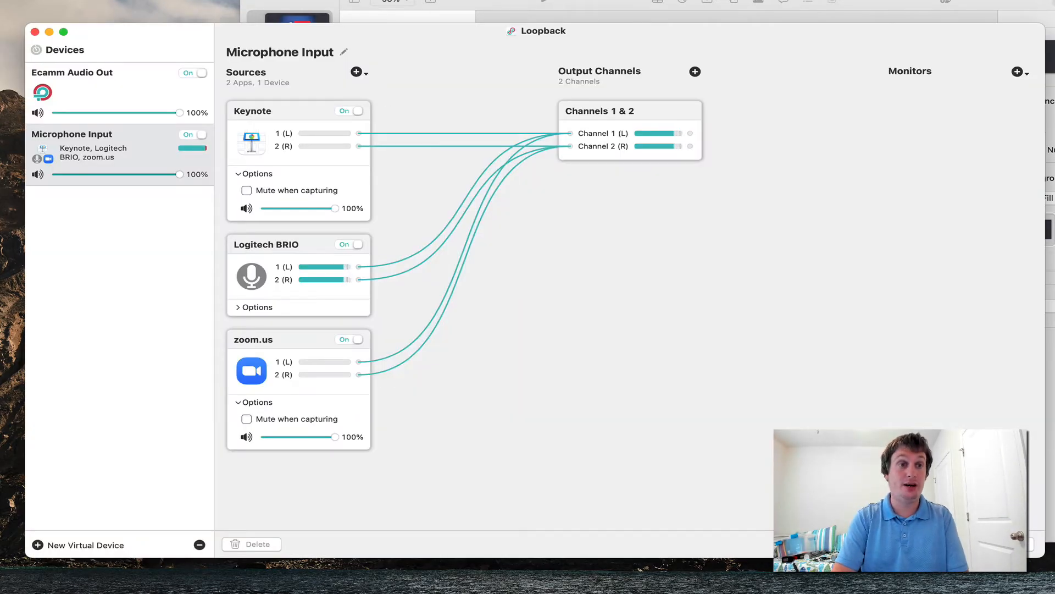
{"action": "left_click", "coordinate": [22, 2]}
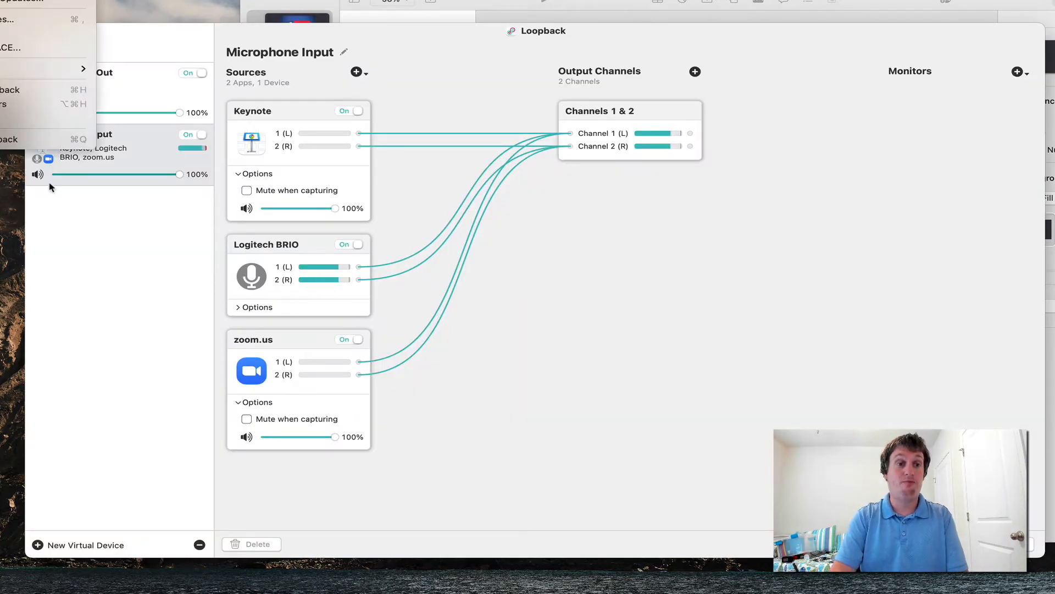
{"action": "left_click", "coordinate": [44, 139]}
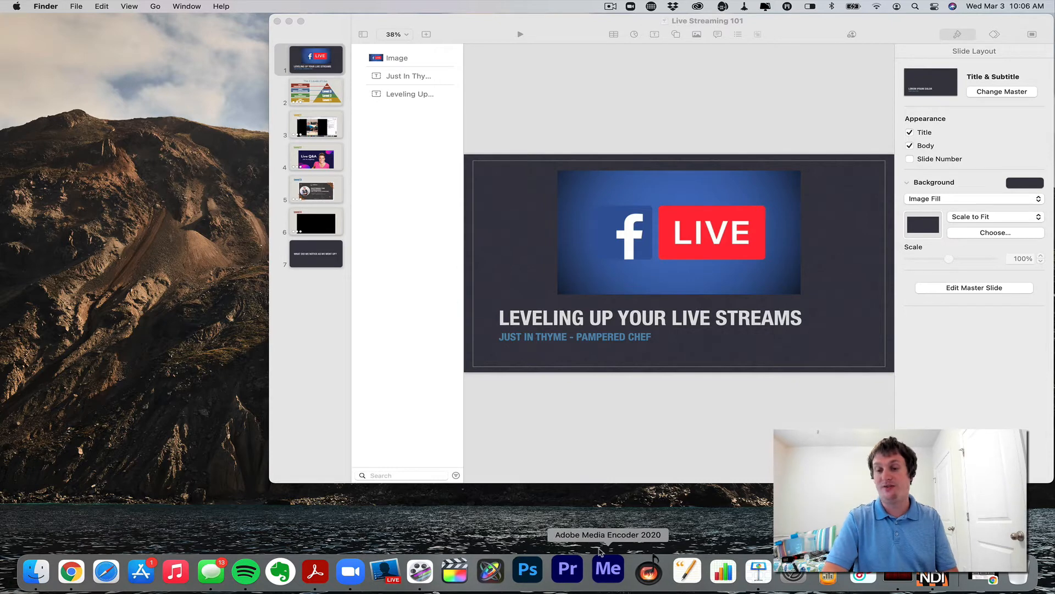
{"action": "left_click", "coordinate": [402, 570]}
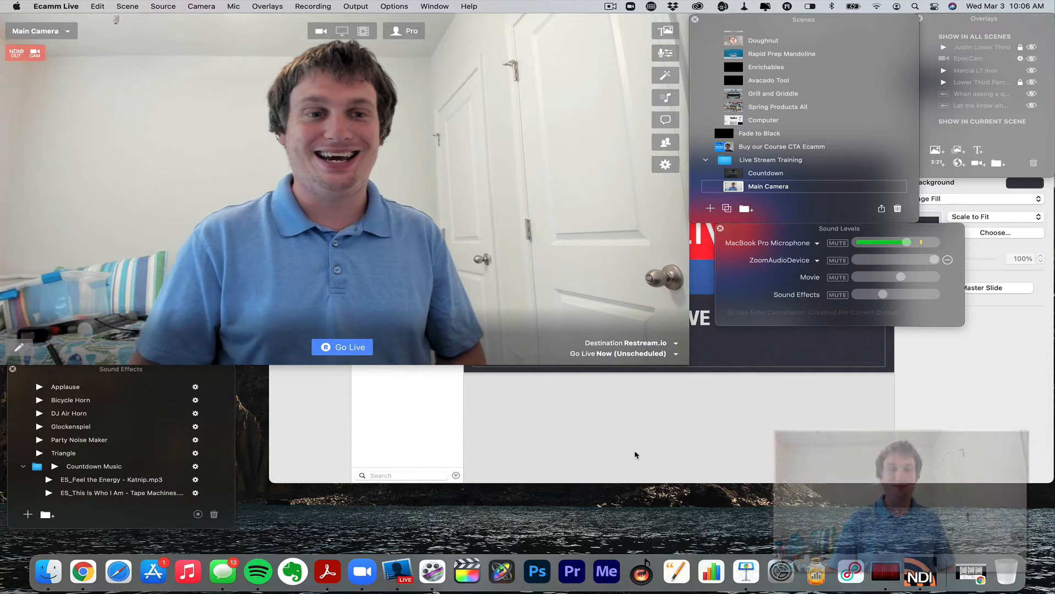
- Collapse the Live Stream Training folder and add a scene named "Keynote Presentation" after the Fade to Black scene
{"action": "mouse_move", "coordinate": [518, 220]}
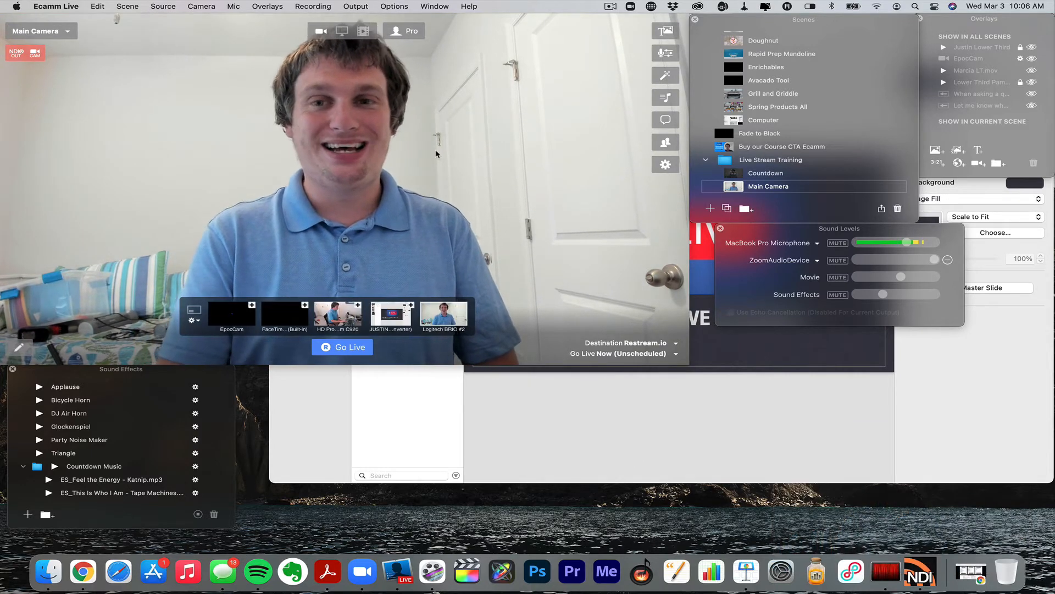
{"action": "left_click", "coordinate": [706, 160]}
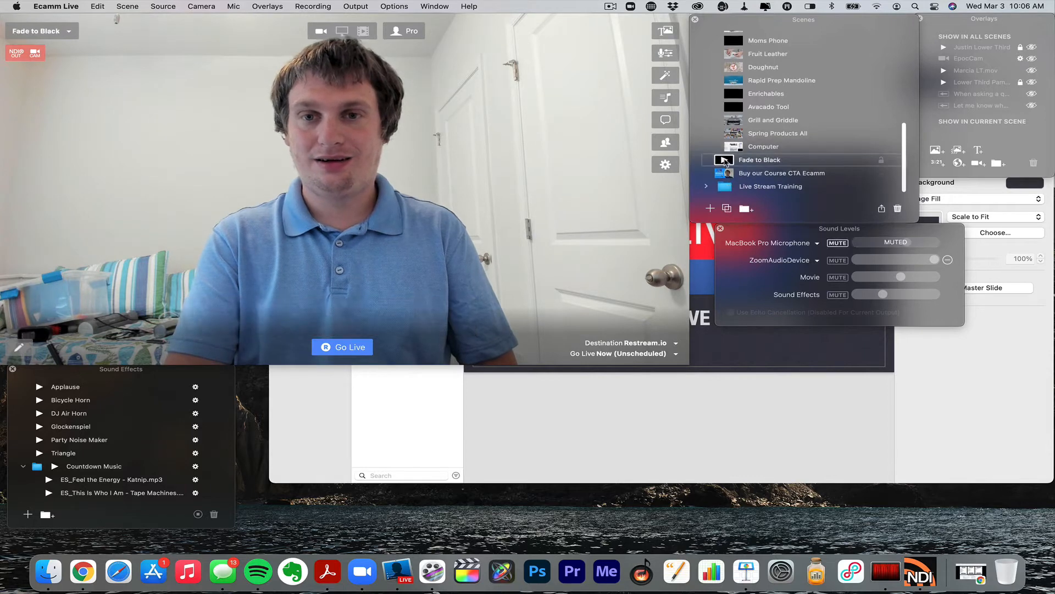
{"action": "left_click", "coordinate": [711, 208]}
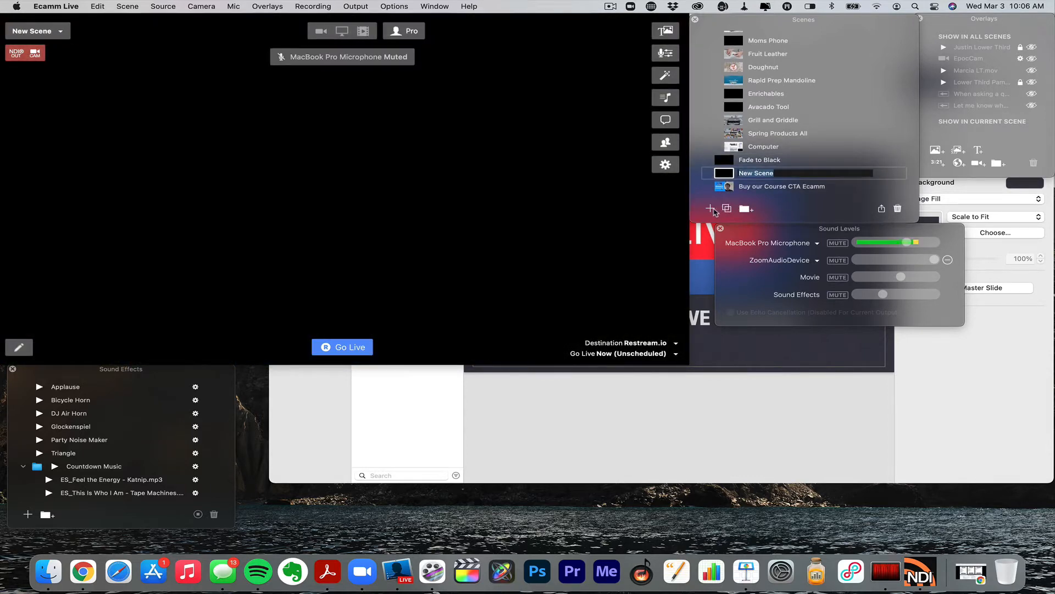
{"action": "type", "text": "Keynot"}
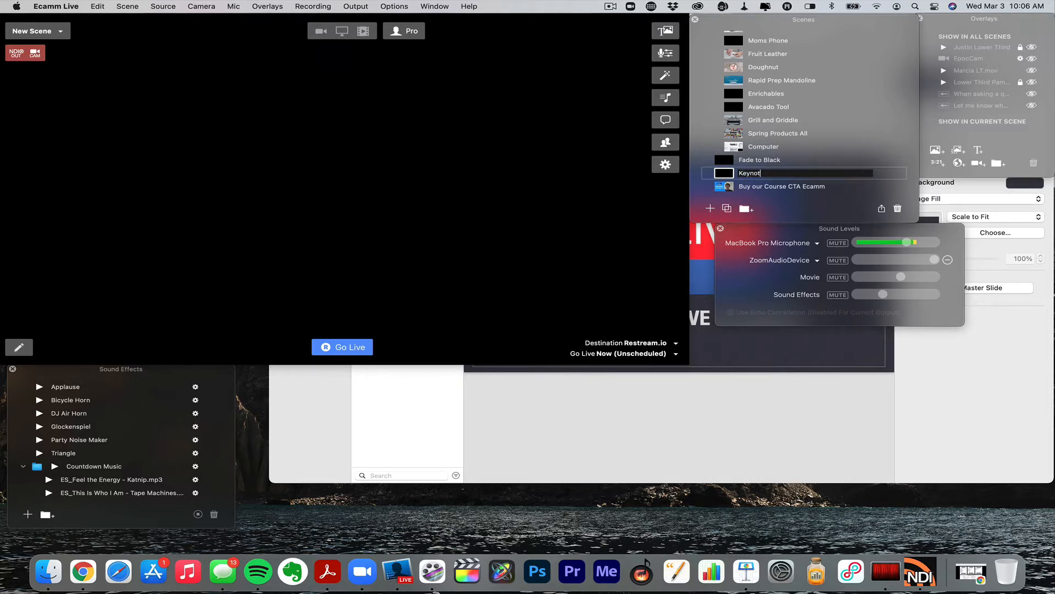
{"action": "type", "text": "e Presentation"}
{"action": "key", "text": "Return"}
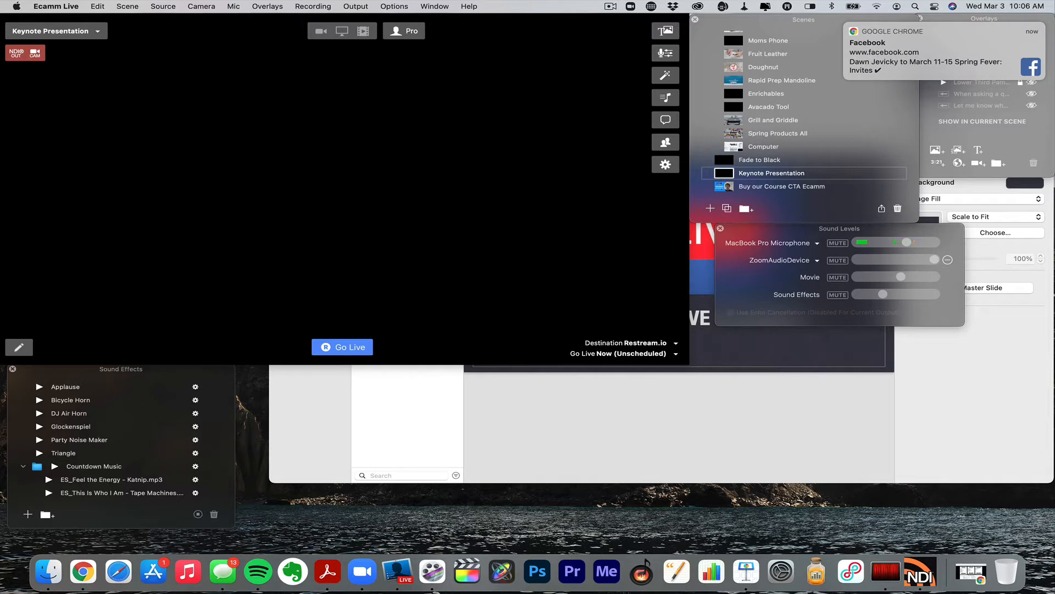
- Add the NDI Scan Converter feed to the Keynote Presentation scene and remove the built-in FaceTime camera from it
{"action": "mouse_move", "coordinate": [647, 134]}
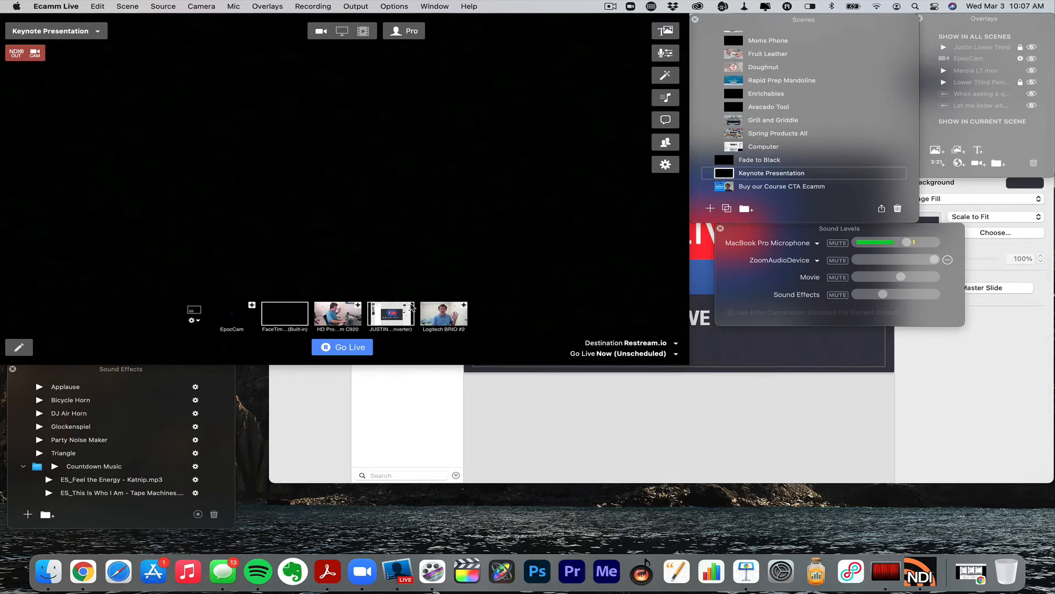
{"action": "left_click", "coordinate": [412, 305]}
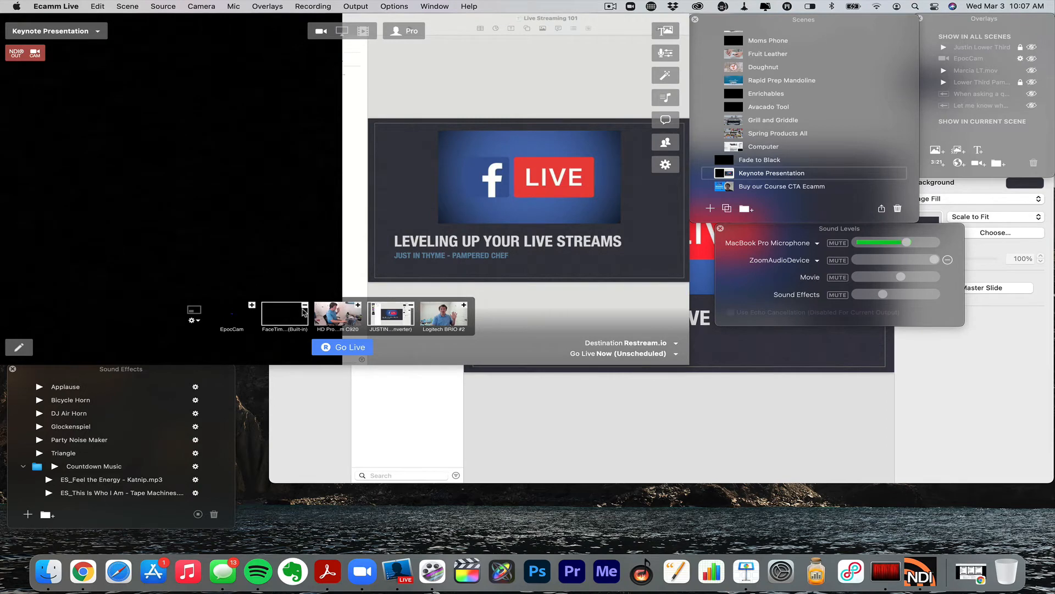
{"action": "left_click", "coordinate": [305, 305]}
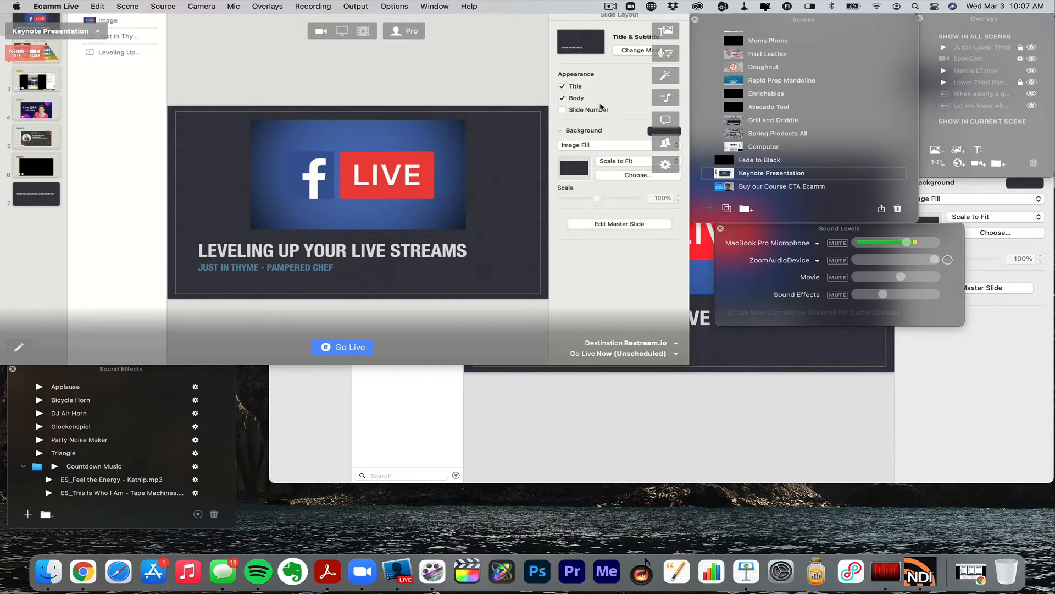
{"action": "mouse_move", "coordinate": [371, 232]}
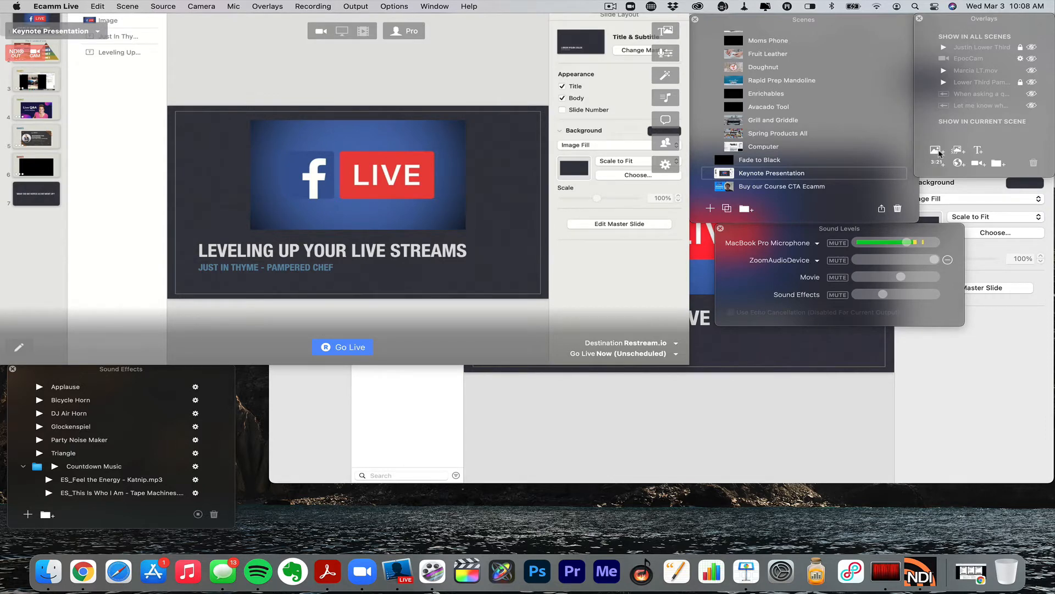
- Add the image pip-v1.png from the picture in picture overlays folder as an overlay in the Keynote Presentation scene
{"action": "left_click", "coordinate": [935, 150]}
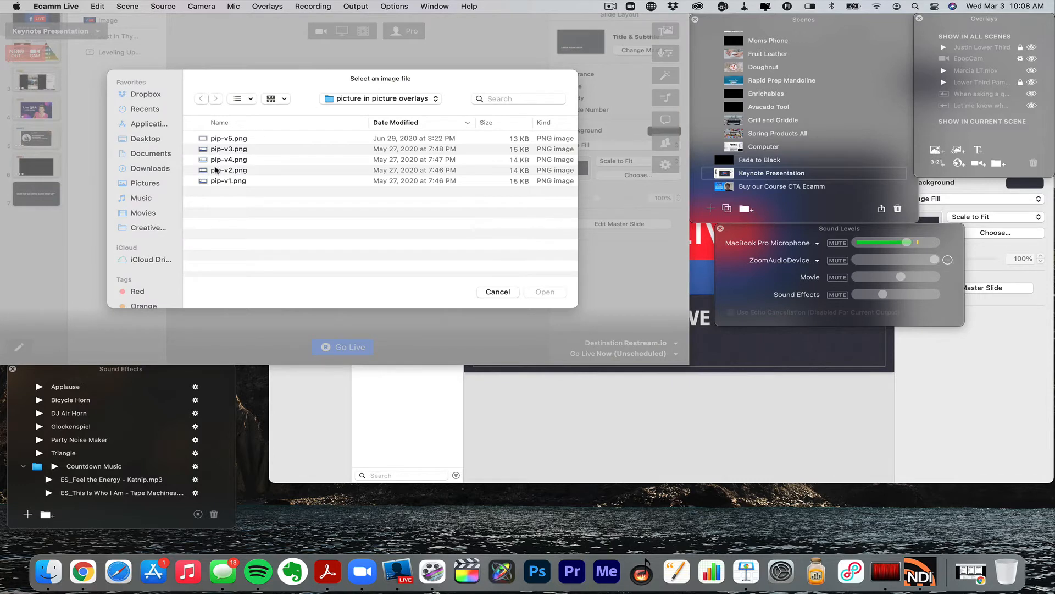
{"action": "left_click", "coordinate": [218, 181]}
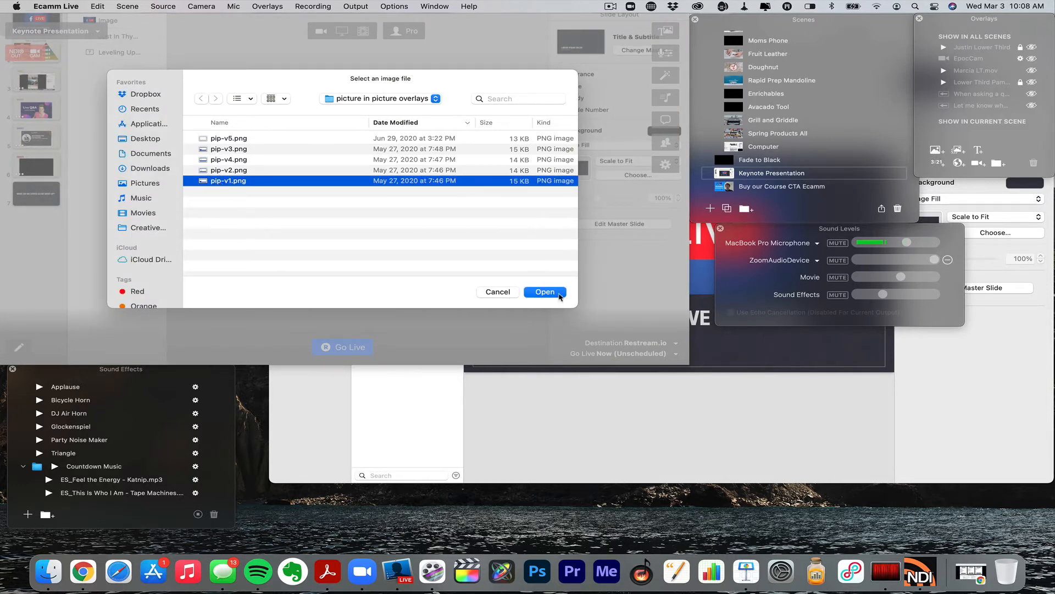
{"action": "left_click", "coordinate": [559, 296]}
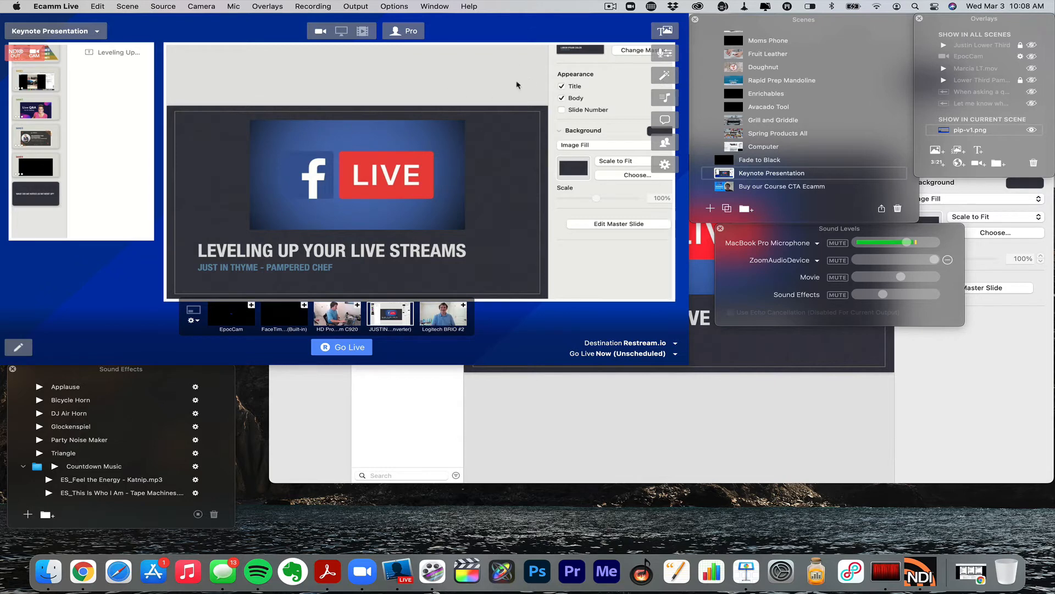
- Enable Zoom & Pan for the Scan Converter feed and zoom it out to fit inside the large picture-in-picture frame
{"action": "left_click", "coordinate": [663, 75]}
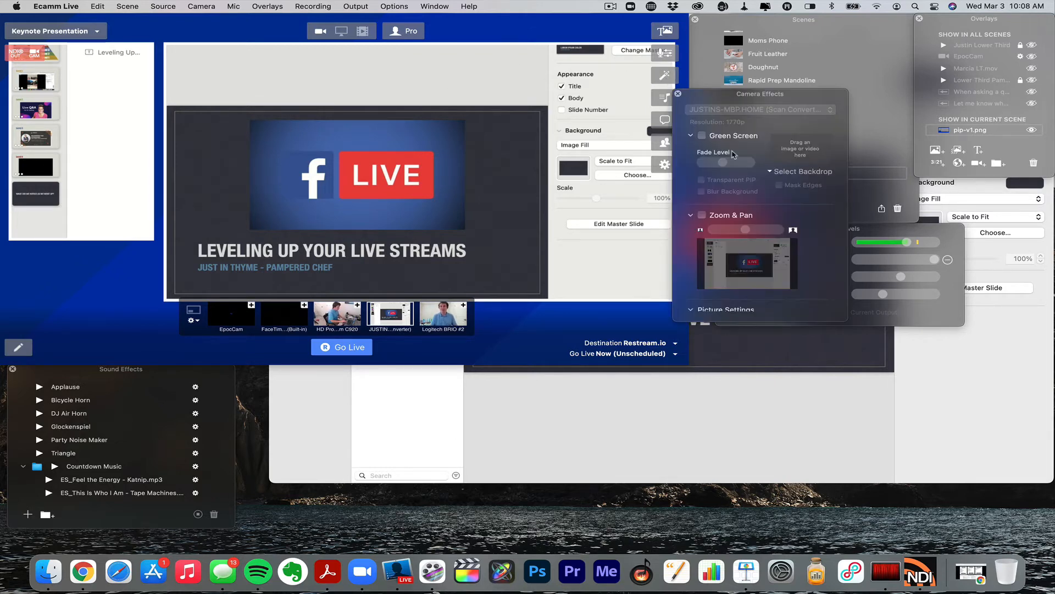
{"action": "left_click", "coordinate": [702, 215]}
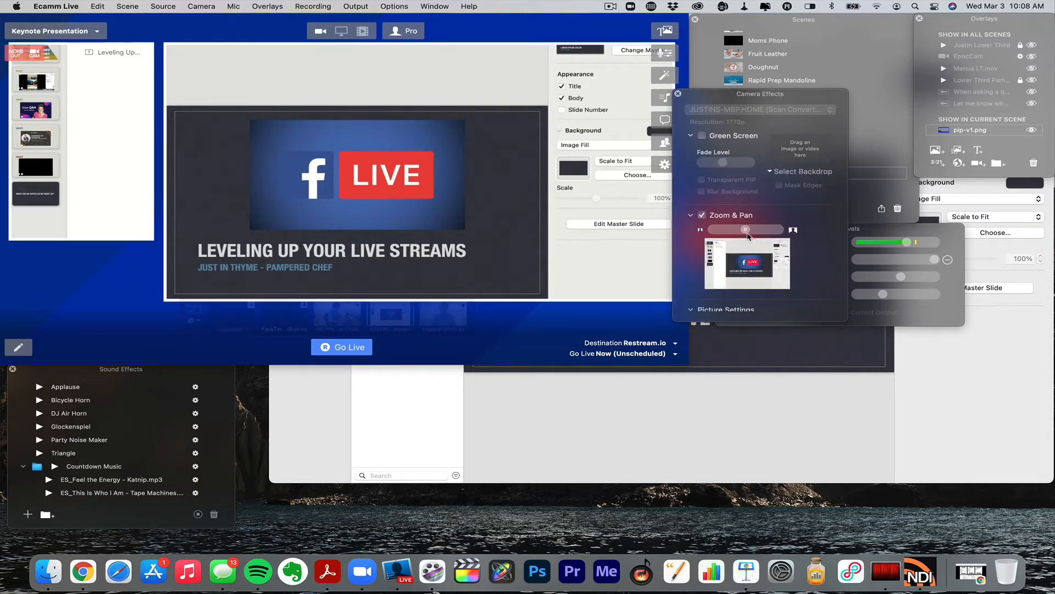
{"action": "left_click_drag", "start_coordinate": [749, 233], "coordinate": [739, 257]}
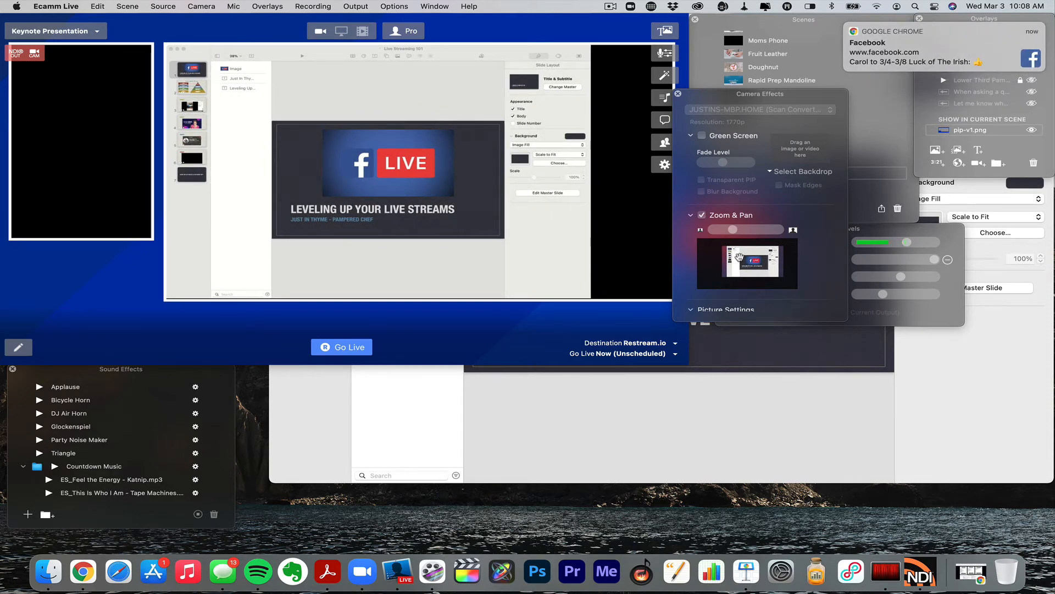
- Switch to Keynote and play the Live Streaming 101 slideshow in a window
{"action": "left_click", "coordinate": [1012, 415]}
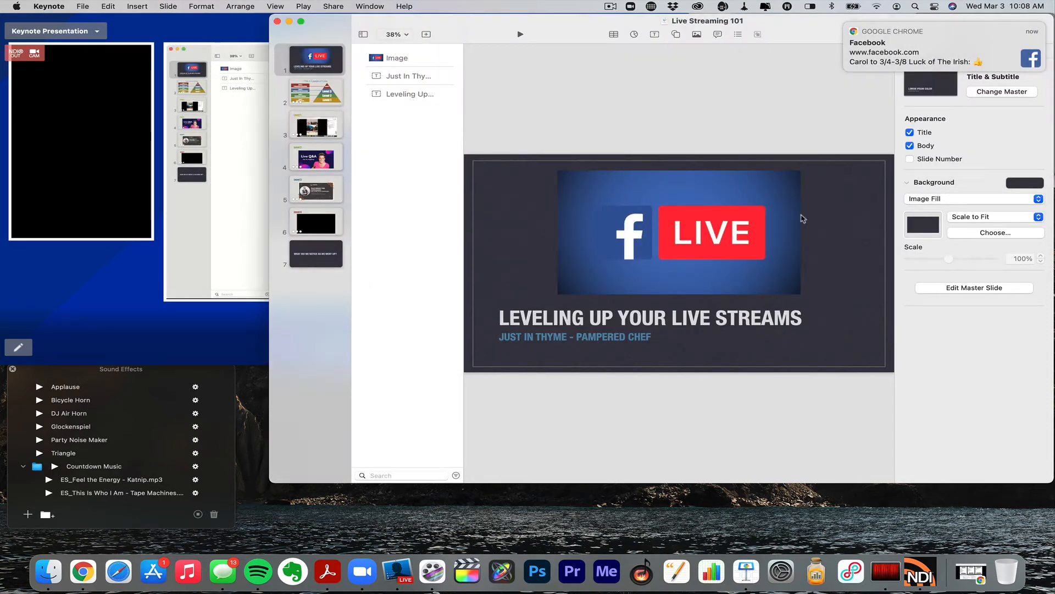
{"action": "left_click", "coordinate": [334, 7]}
{"action": "mouse_move", "coordinate": [303, 6]}
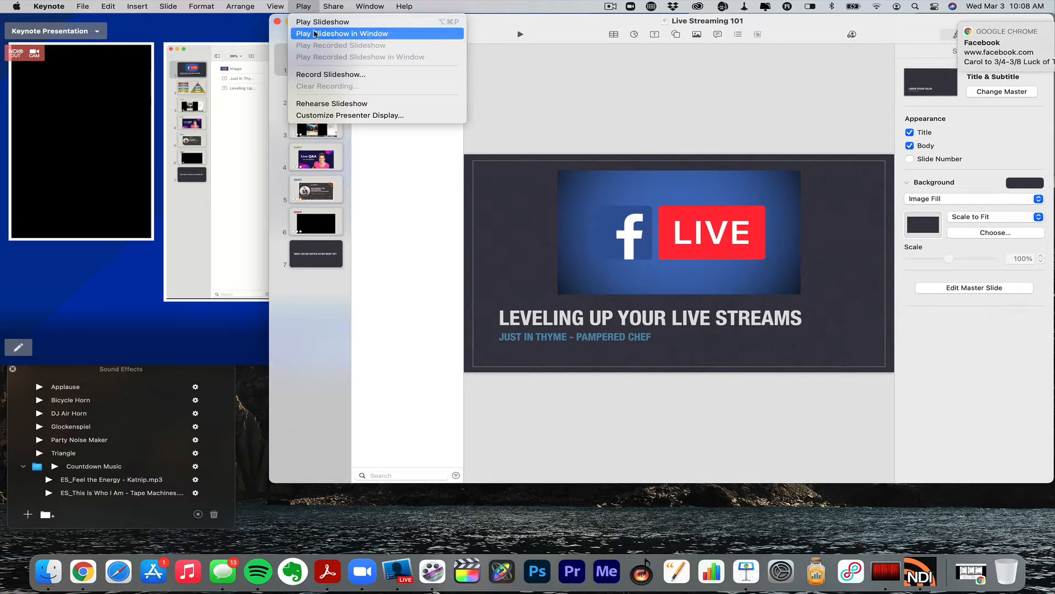
{"action": "left_click", "coordinate": [349, 34]}
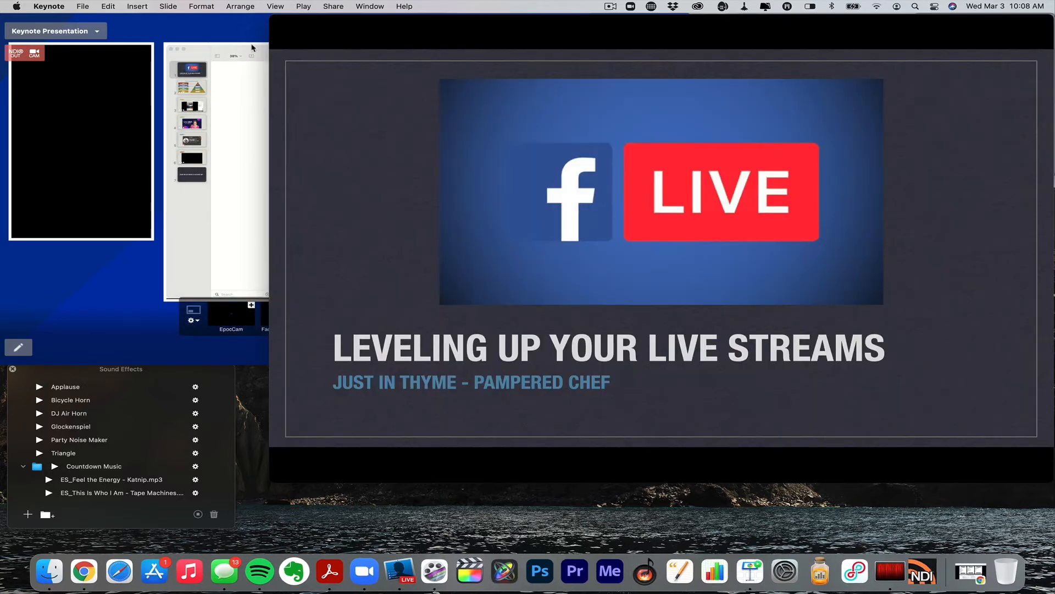
- Reopen NewTek NDI Scan Converter and set its capture source to the Keynote slideshow window
{"action": "left_click", "coordinate": [233, 29]}
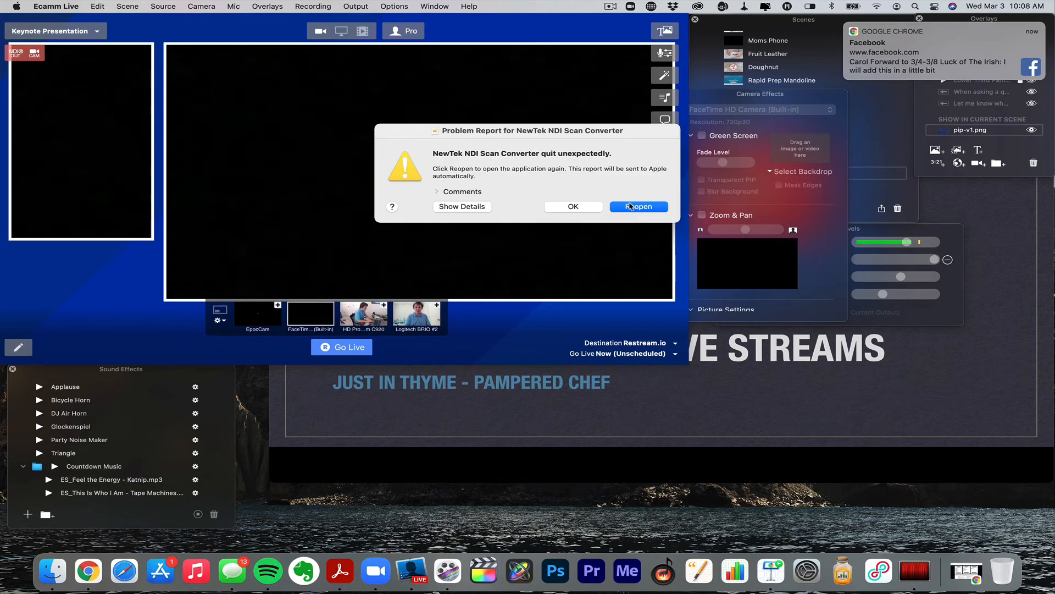
{"action": "left_click", "coordinate": [632, 206]}
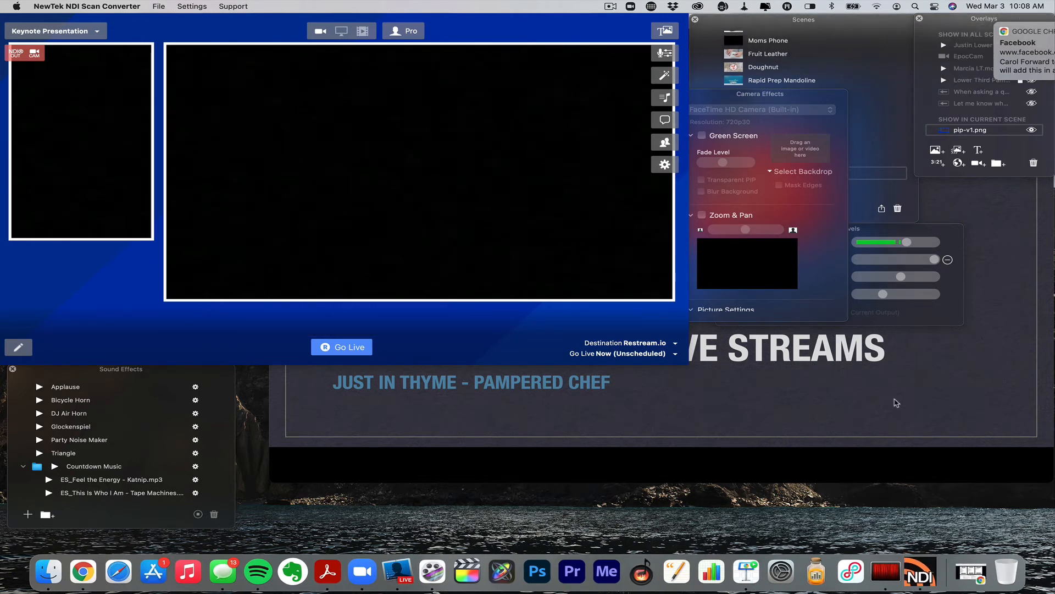
{"action": "left_click", "coordinate": [889, 414]}
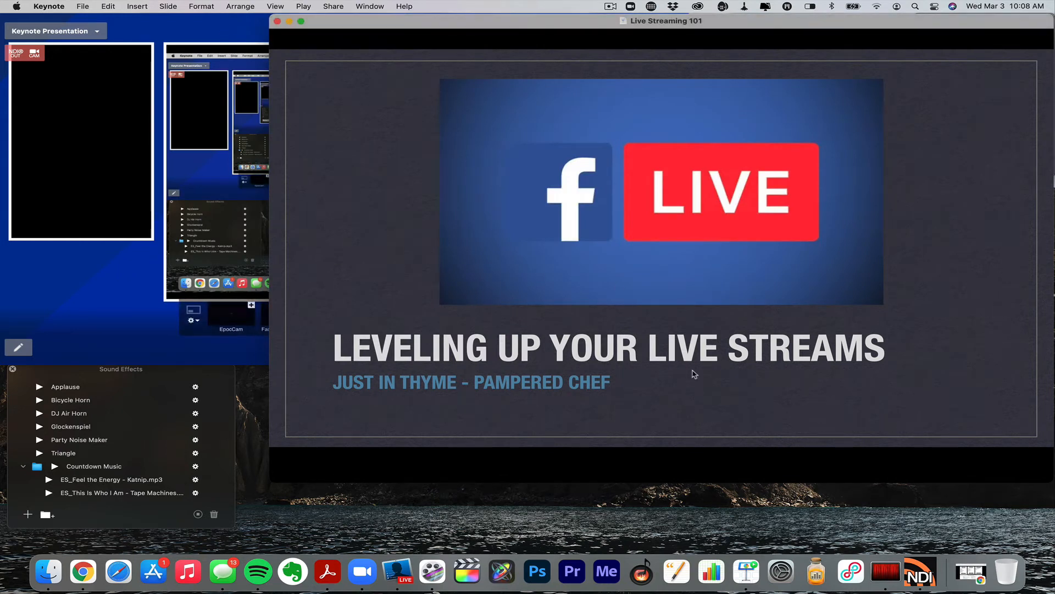
{"action": "left_click", "coordinate": [920, 573]}
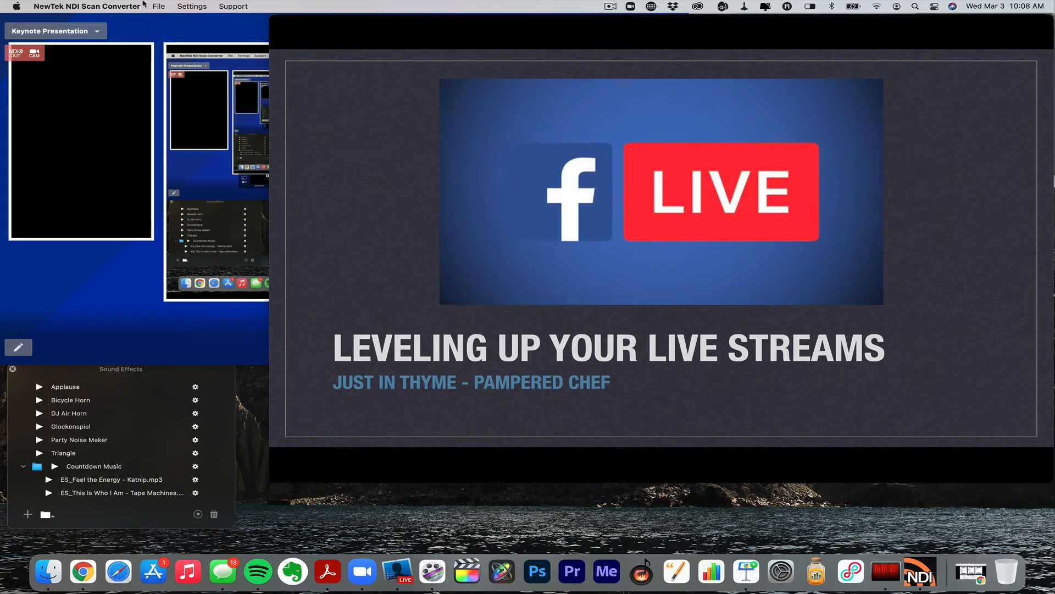
{"action": "left_click", "coordinate": [159, 6]}
{"action": "mouse_move", "coordinate": [173, 149]}
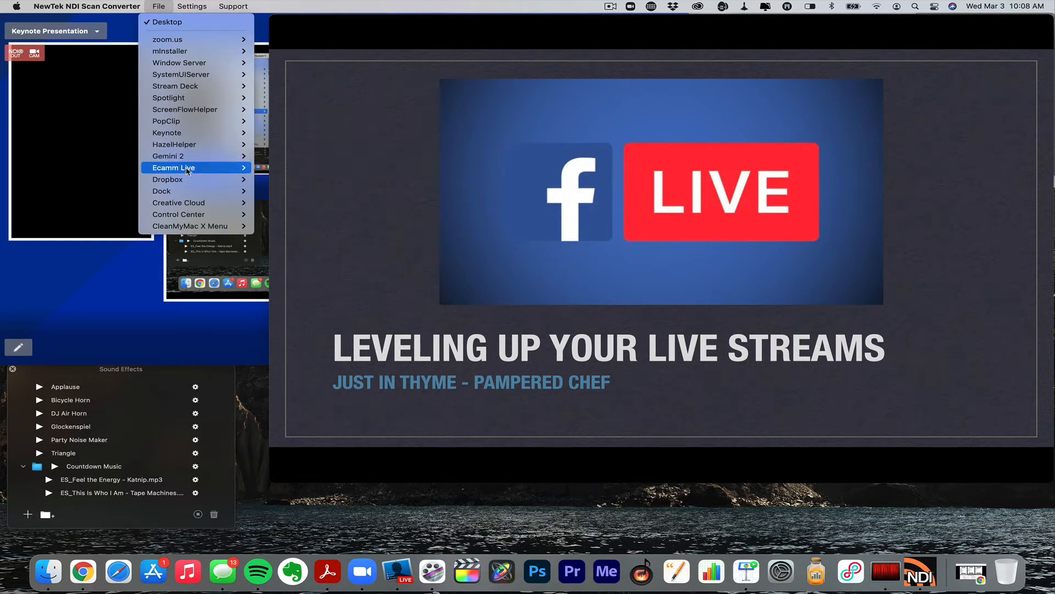
{"action": "mouse_move", "coordinate": [199, 181]}
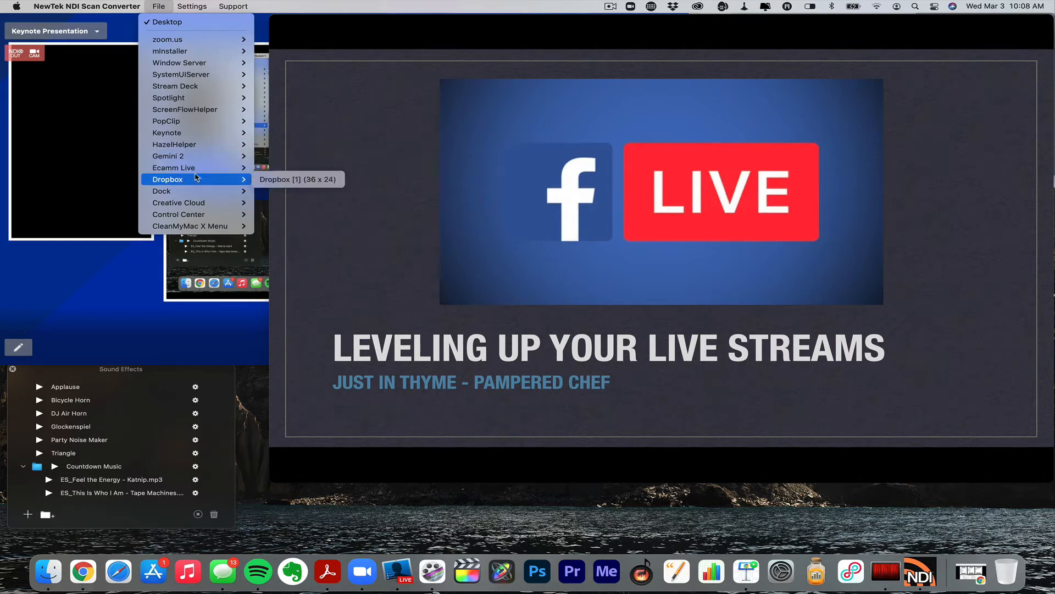
{"action": "left_click", "coordinate": [275, 137]}
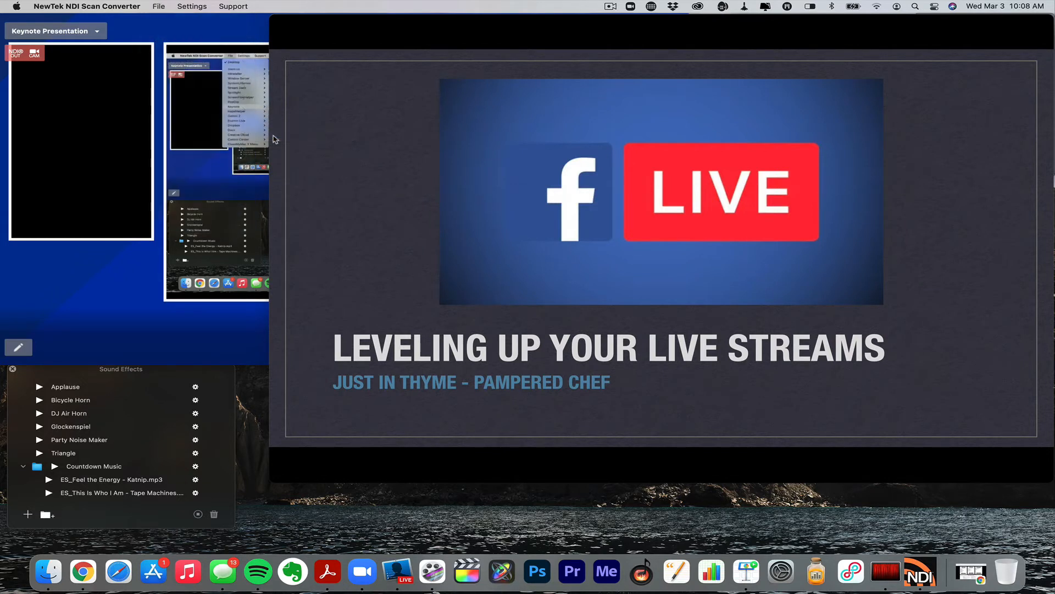
- Back in Ecamm Live, pan and zoom the Keynote feed so the slide fills the large frame, and close the camera effects
{"action": "left_click", "coordinate": [205, 31]}
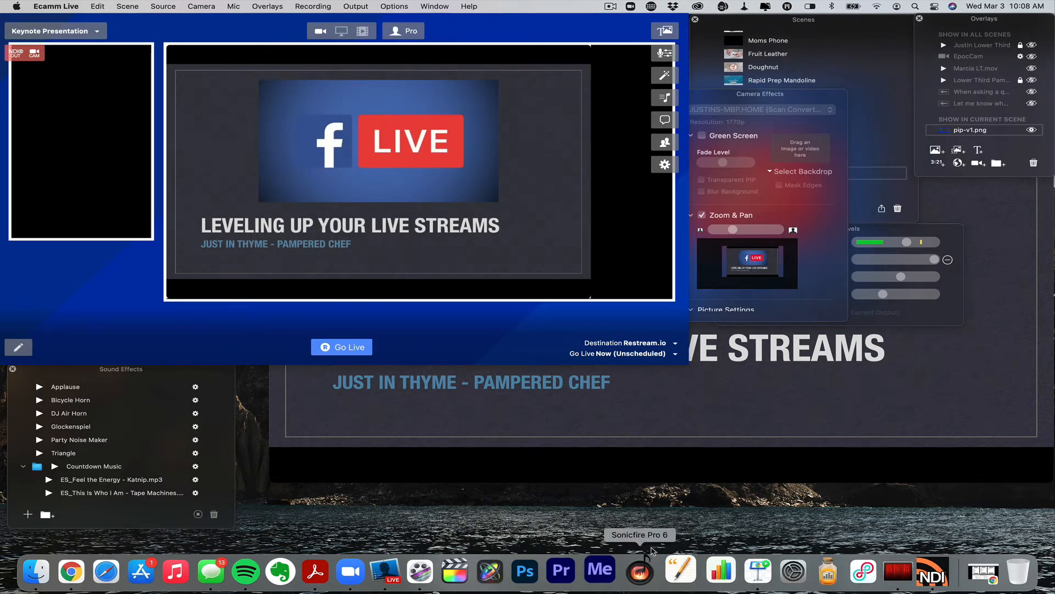
{"action": "left_click", "coordinate": [758, 571]}
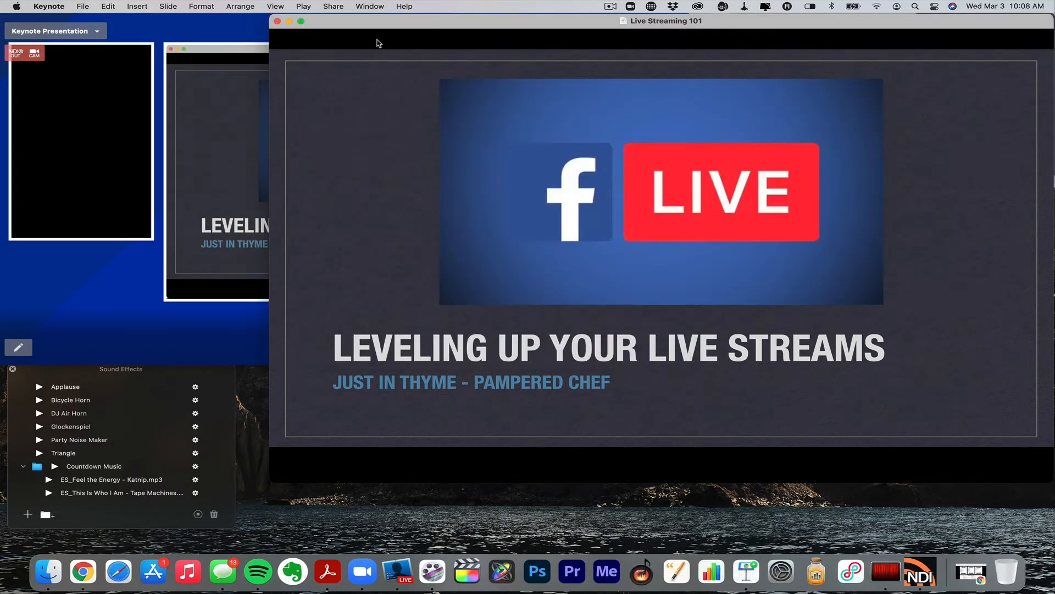
{"action": "left_click", "coordinate": [235, 154]}
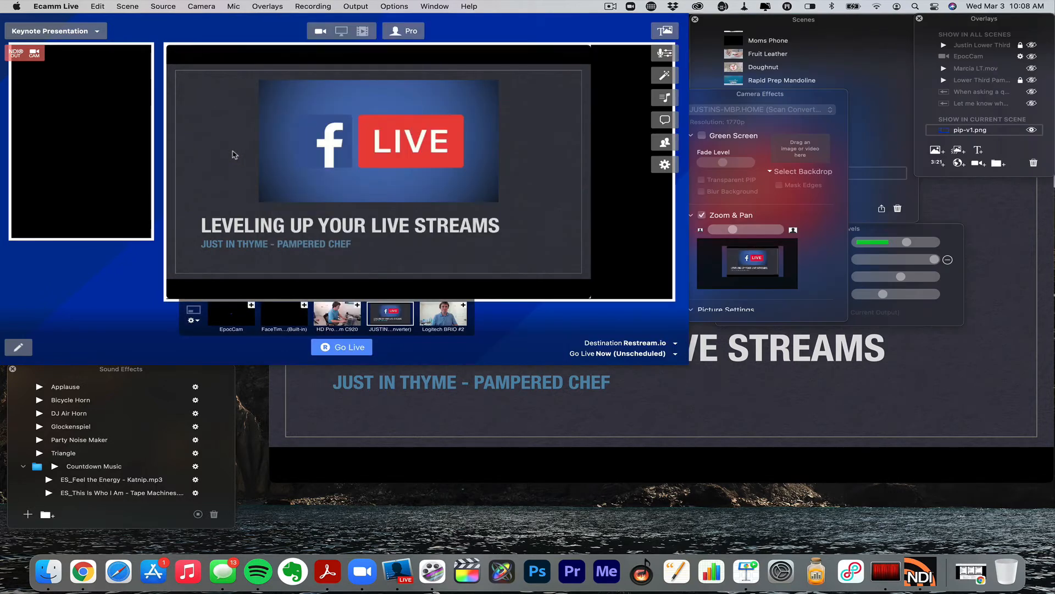
{"action": "left_click_drag", "start_coordinate": [761, 266], "coordinate": [774, 265]}
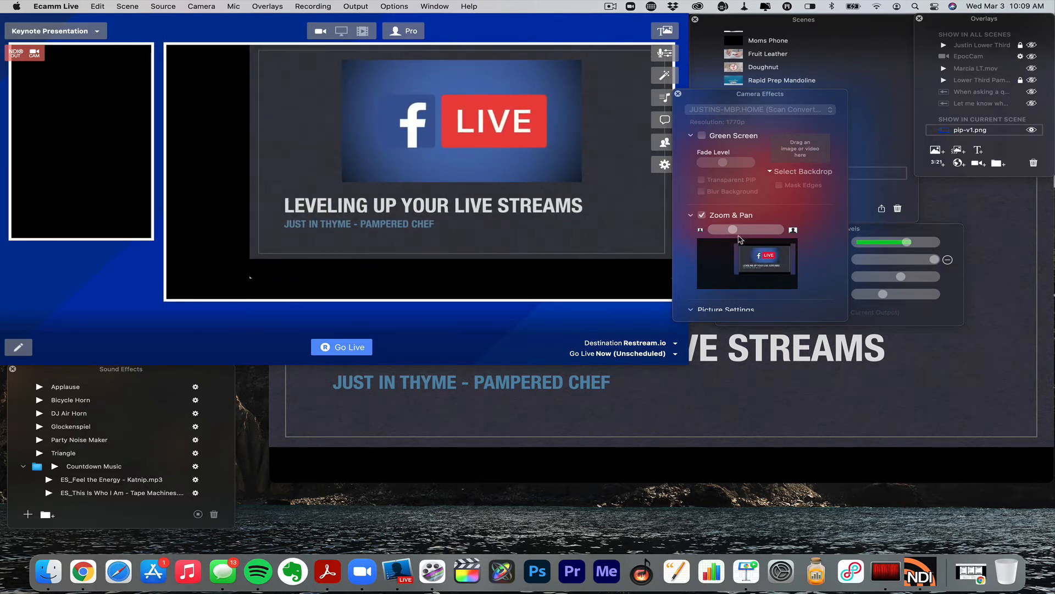
{"action": "left_click_drag", "start_coordinate": [733, 230], "coordinate": [741, 230]}
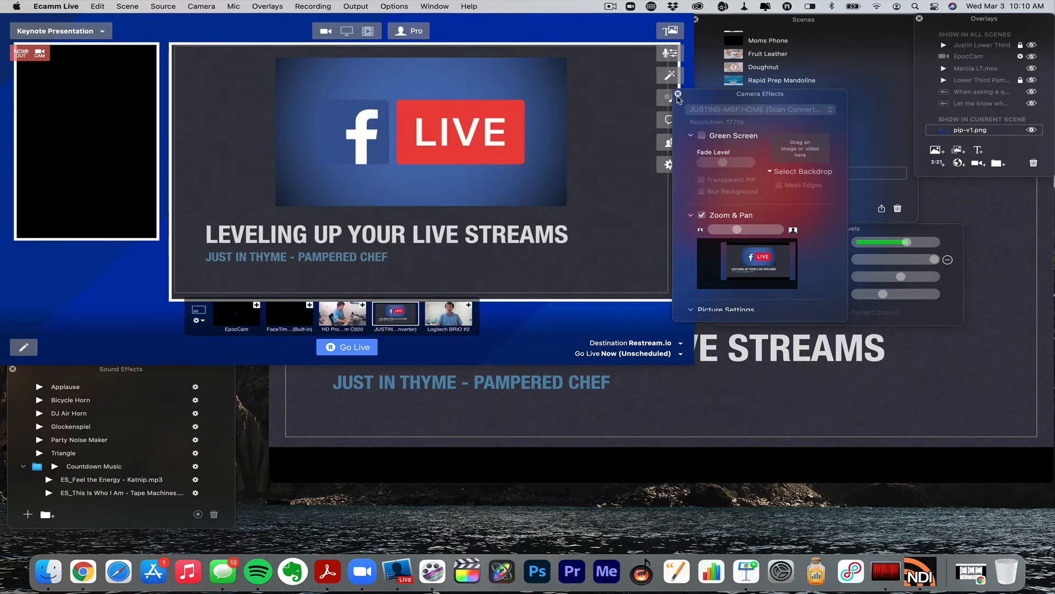
{"action": "left_click", "coordinate": [678, 98]}
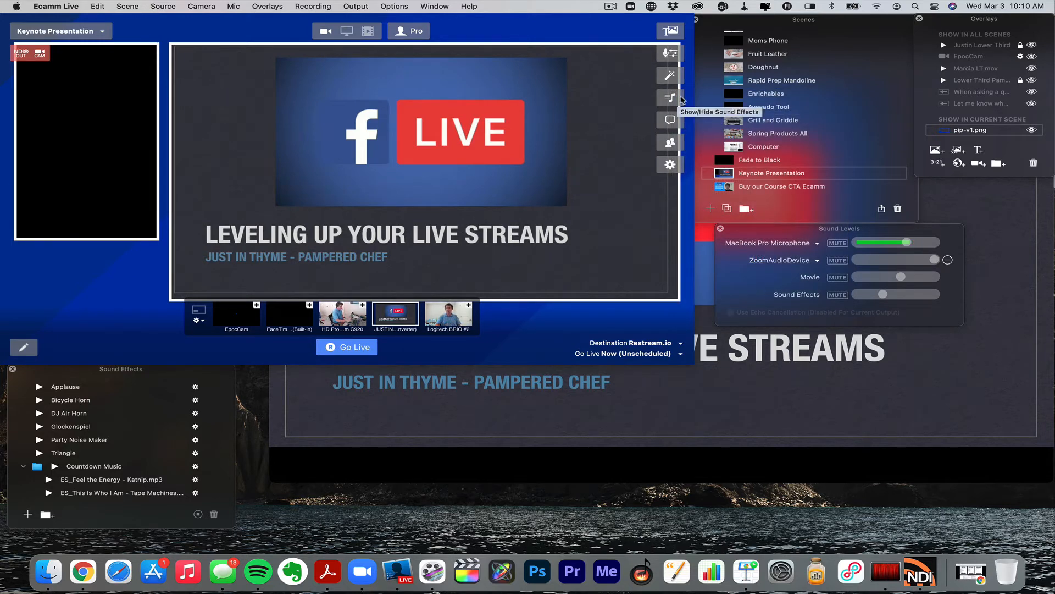
- Add a camera overlay to the Keynote Presentation scene and set its camera to Logitech BRIO #2
{"action": "left_click", "coordinate": [978, 164]}
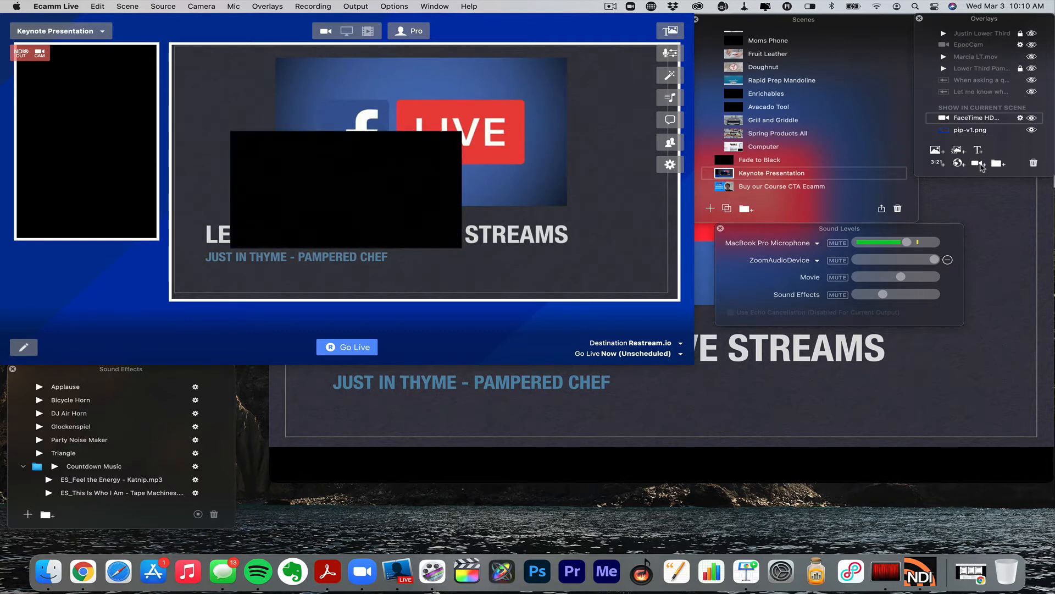
{"action": "left_click", "coordinate": [1020, 118]}
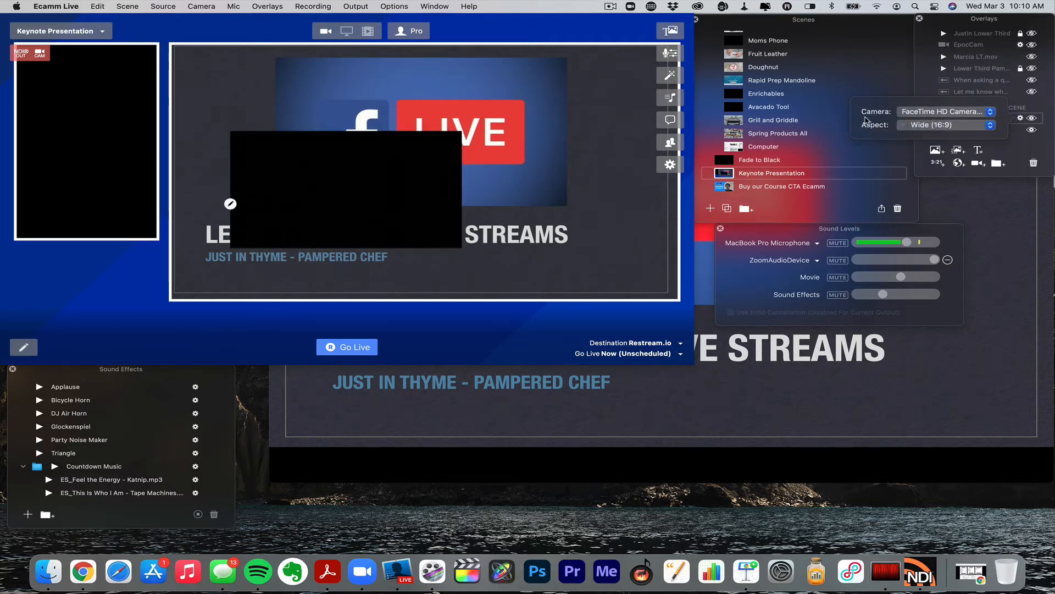
{"action": "left_click", "coordinate": [924, 113]}
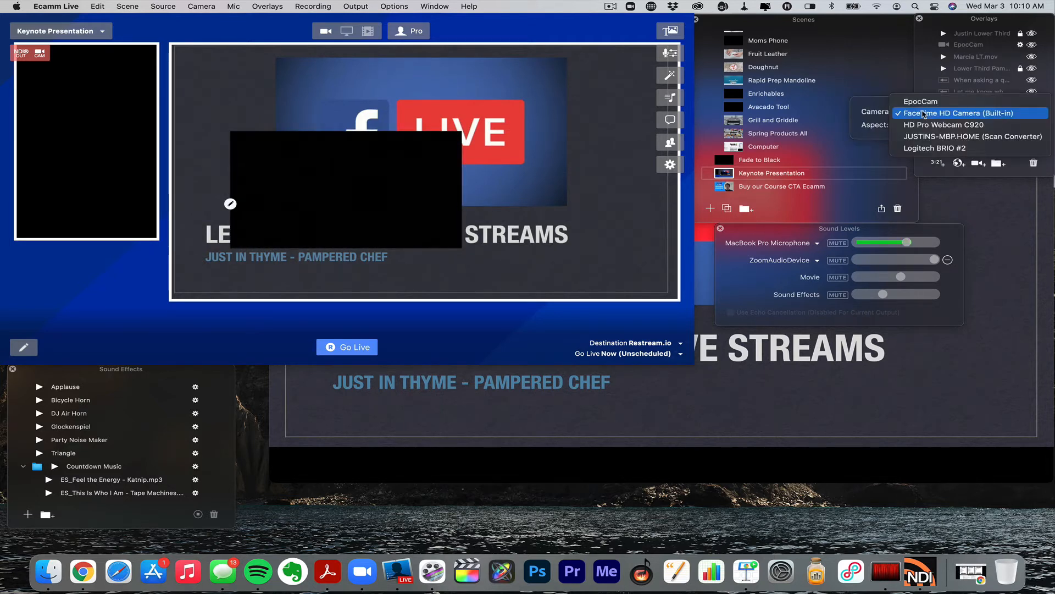
{"action": "left_click", "coordinate": [928, 148]}
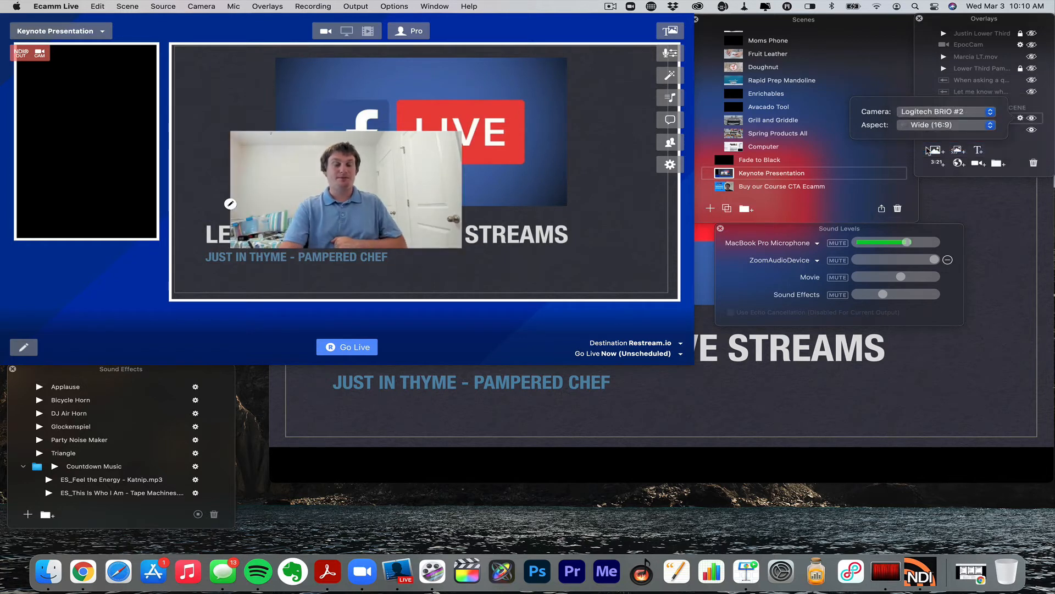
- Set the Logitech BRIO #2 camera overlay's aspect to Tall (9:16)
{"action": "right_click", "coordinate": [329, 202]}
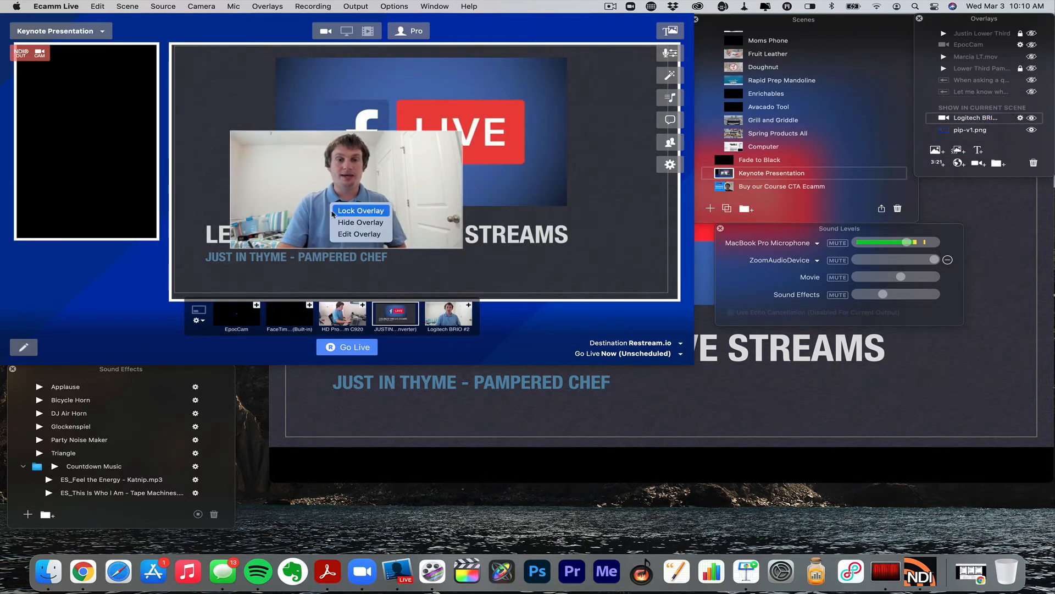
{"action": "left_click", "coordinate": [305, 206]}
{"action": "mouse_move", "coordinate": [232, 205]}
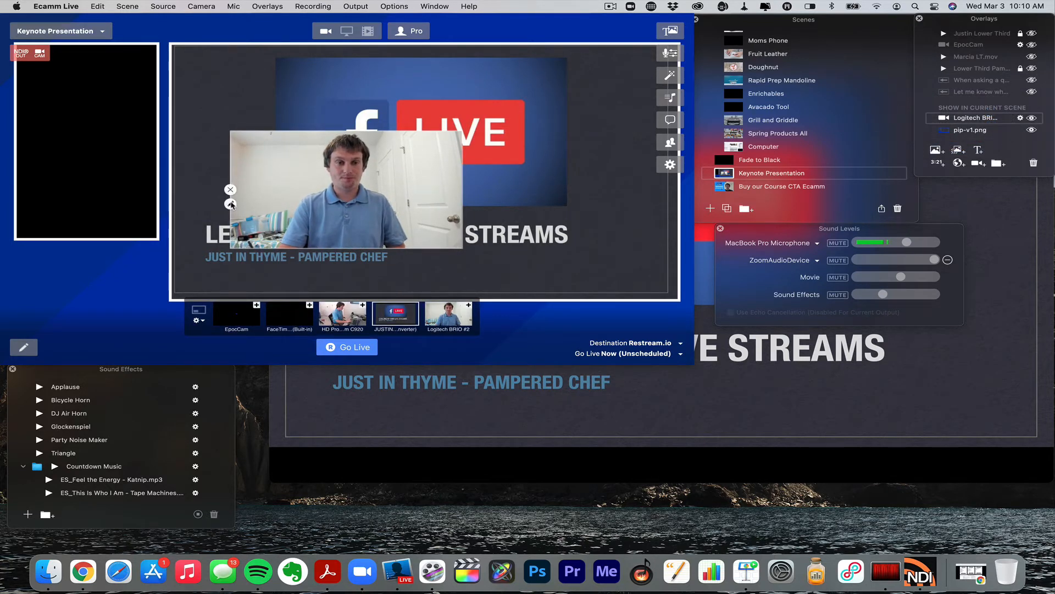
{"action": "left_click", "coordinate": [231, 204]}
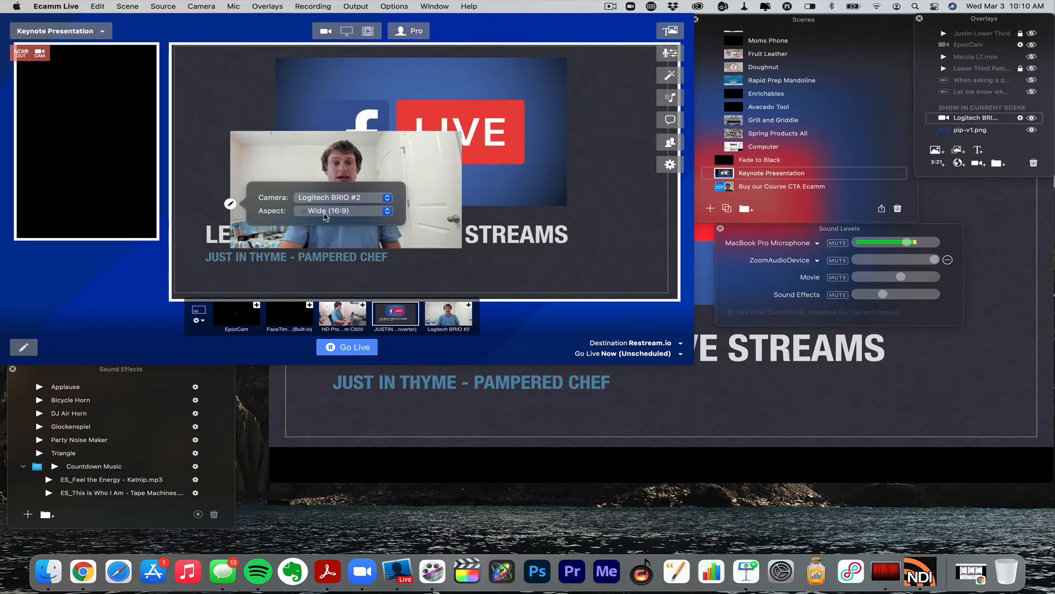
{"action": "left_click", "coordinate": [325, 212]}
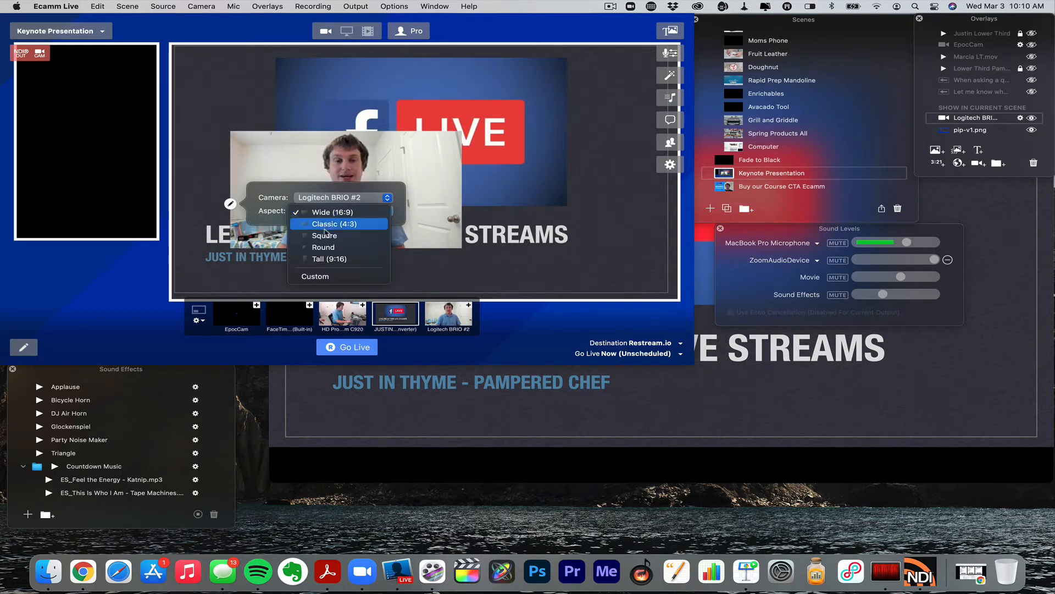
{"action": "left_click", "coordinate": [333, 259]}
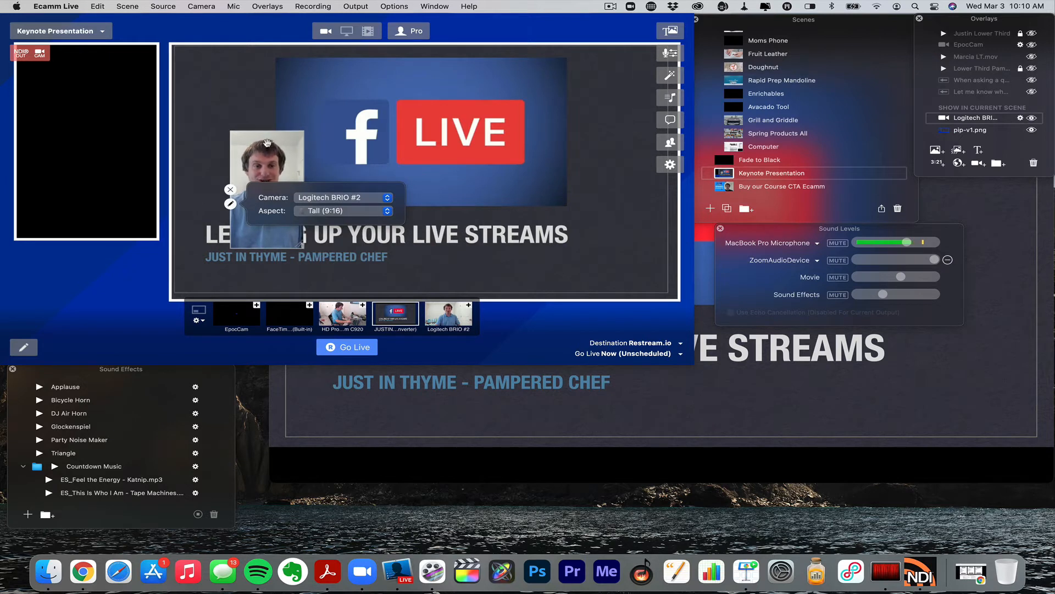
- Move and enlarge the camera overlay to cover the small portrait frame, and place it beneath pip-v1.png in the overlay order
{"action": "left_click_drag", "start_coordinate": [266, 142], "coordinate": [44, 50]}
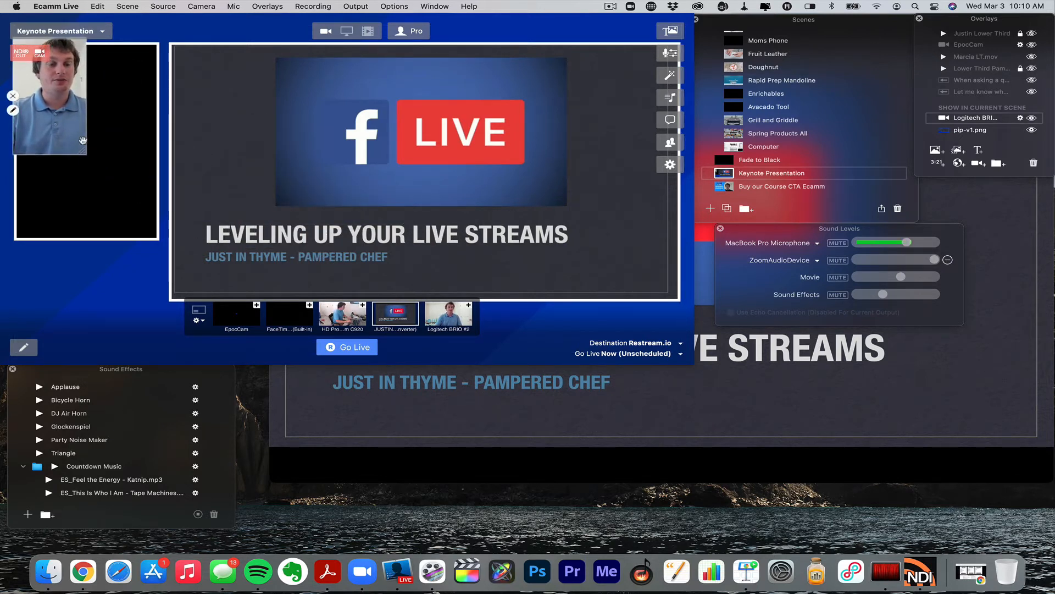
{"action": "left_click_drag", "start_coordinate": [84, 152], "coordinate": [166, 211]}
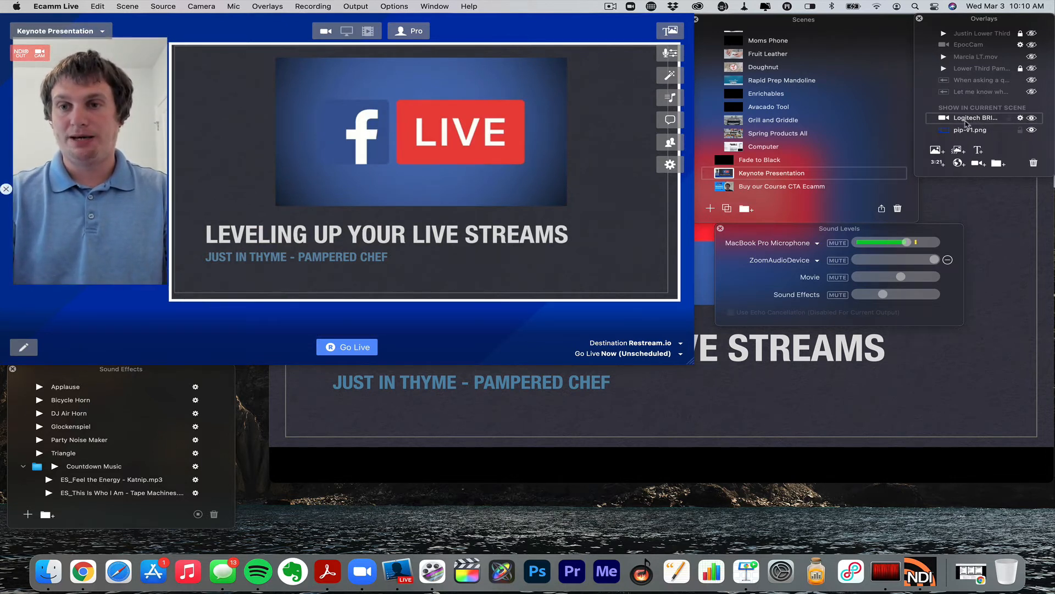
{"action": "left_click_drag", "start_coordinate": [966, 135], "coordinate": [965, 135]}
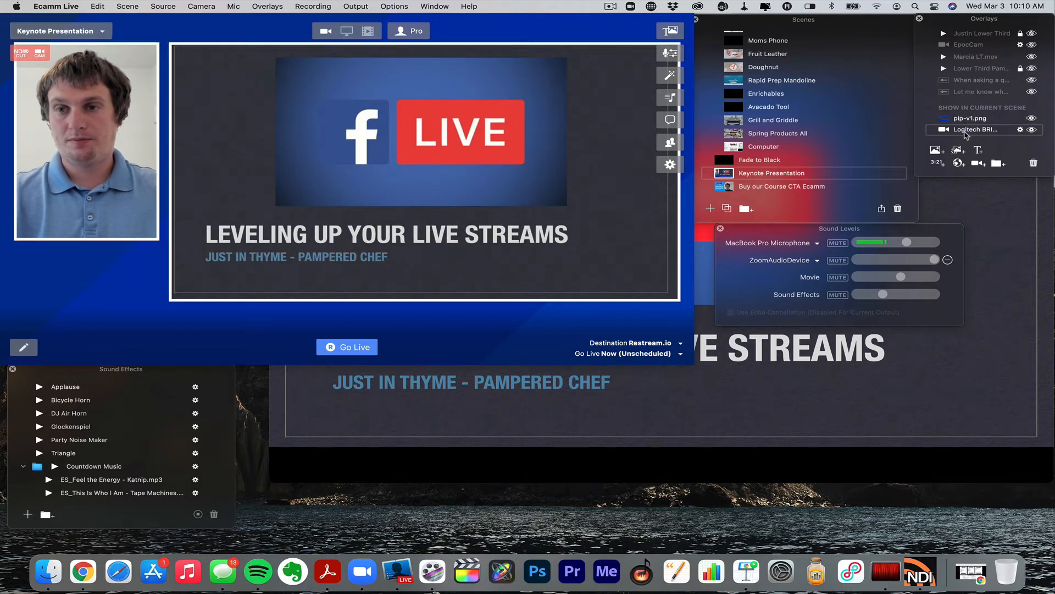
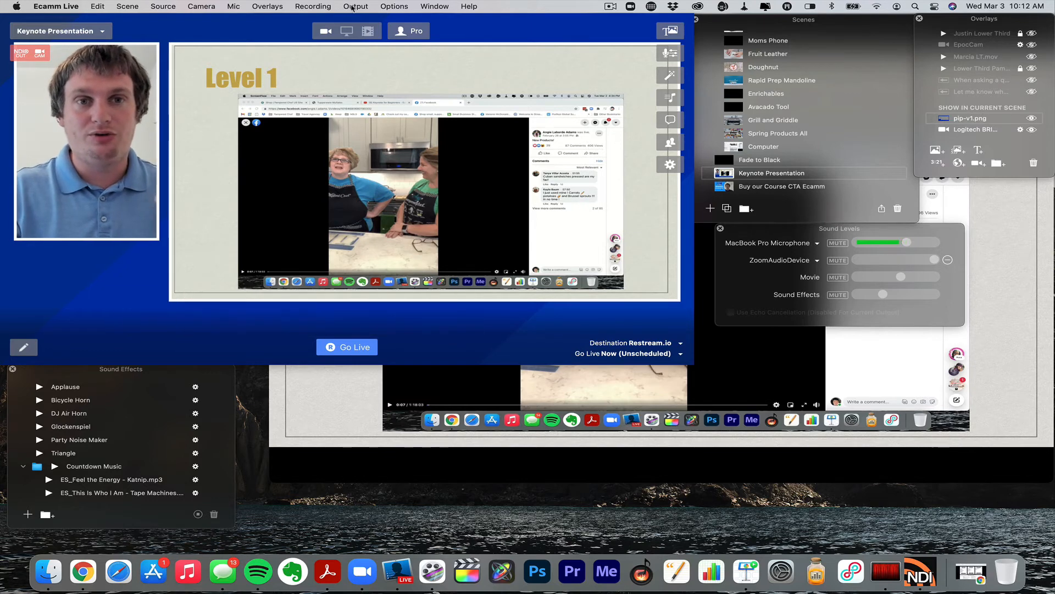
- Set the audio monitor output to Ecamm Audio Out and the microphone source to Microphone Input
{"action": "left_click", "coordinate": [410, 7]}
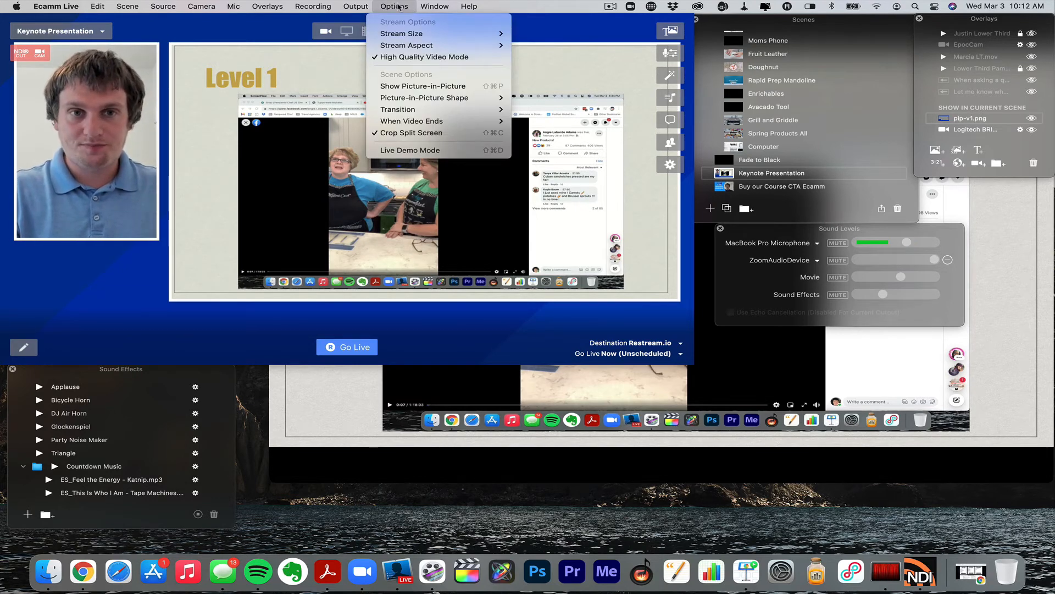
{"action": "mouse_move", "coordinate": [356, 6]}
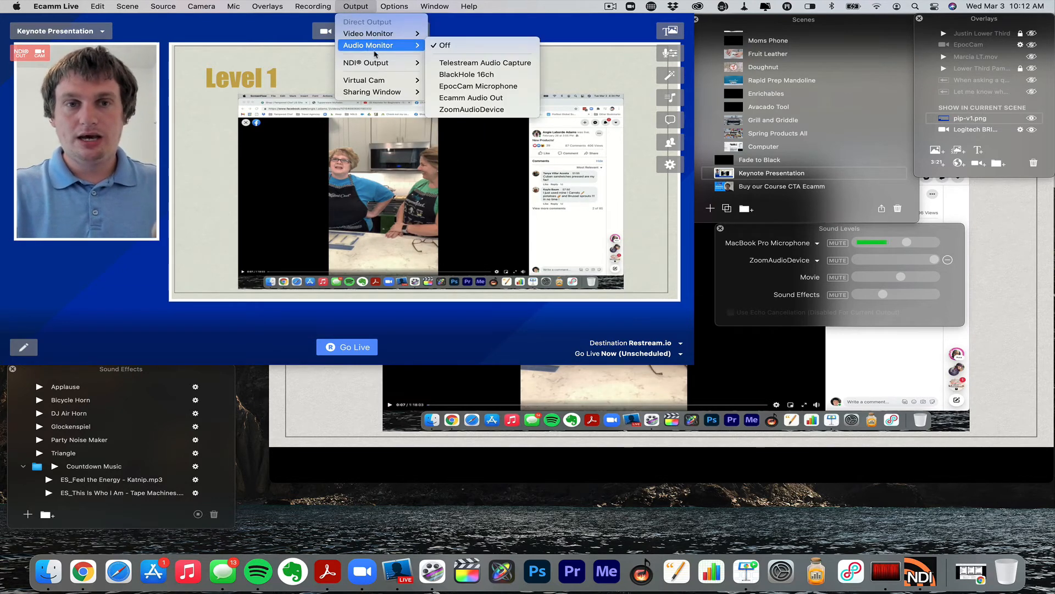
{"action": "mouse_move", "coordinate": [382, 68]}
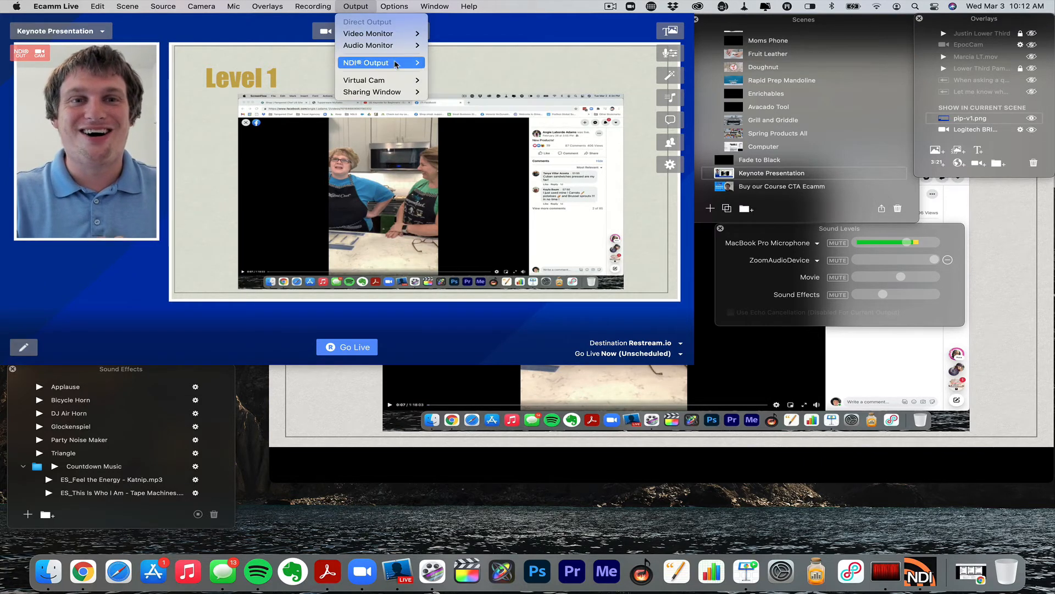
{"action": "mouse_move", "coordinate": [403, 46]}
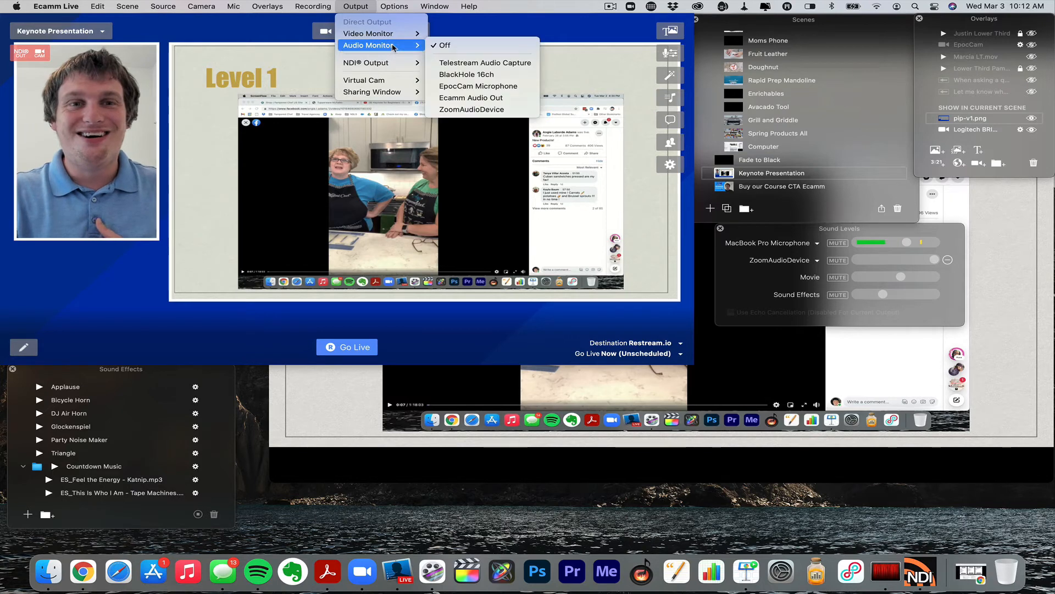
{"action": "left_click", "coordinate": [487, 98]}
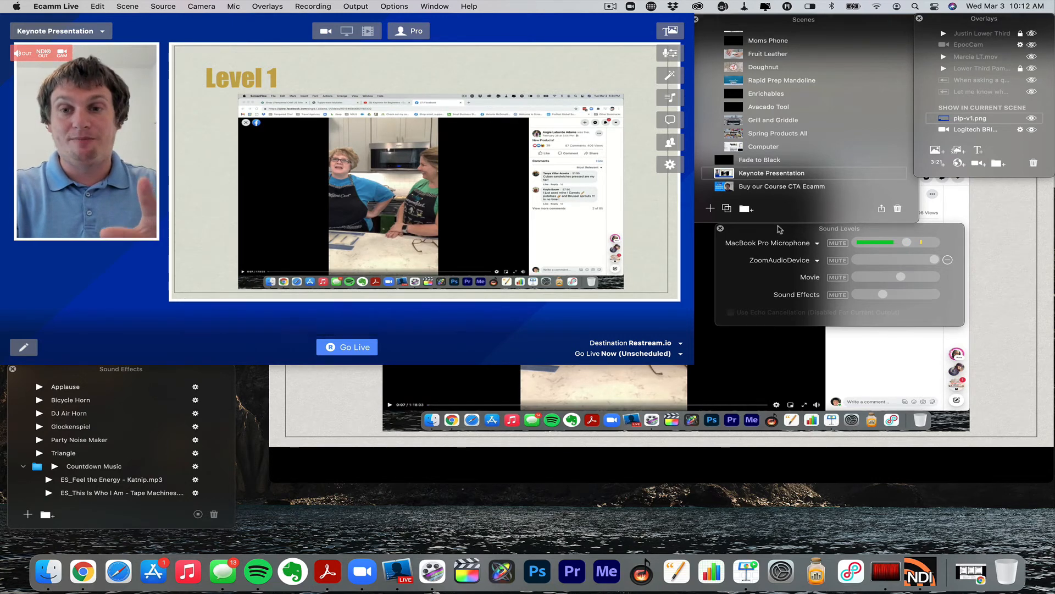
{"action": "left_click", "coordinate": [770, 243]}
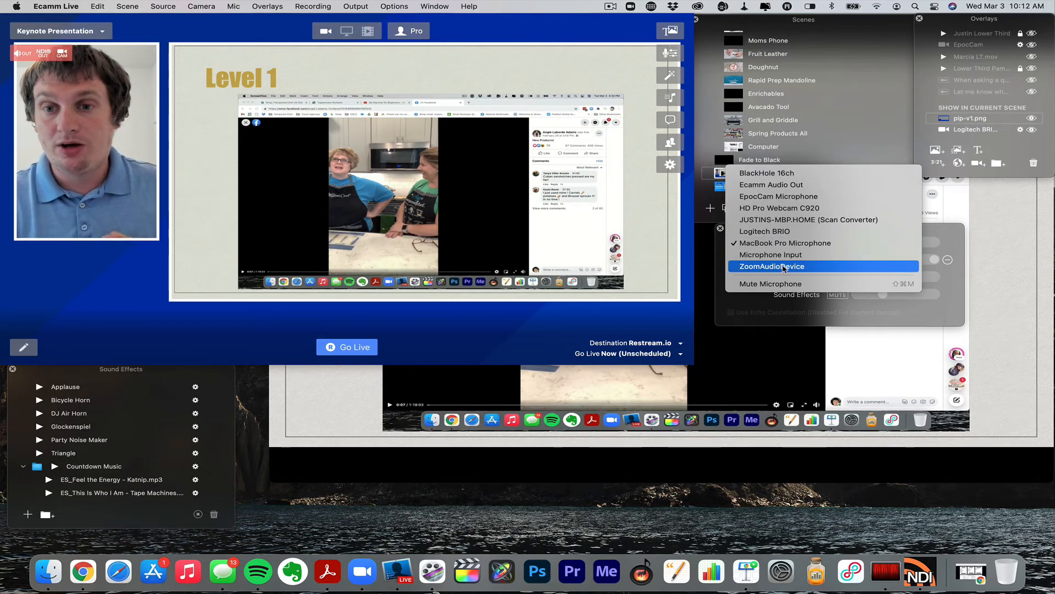
{"action": "left_click", "coordinate": [789, 256]}
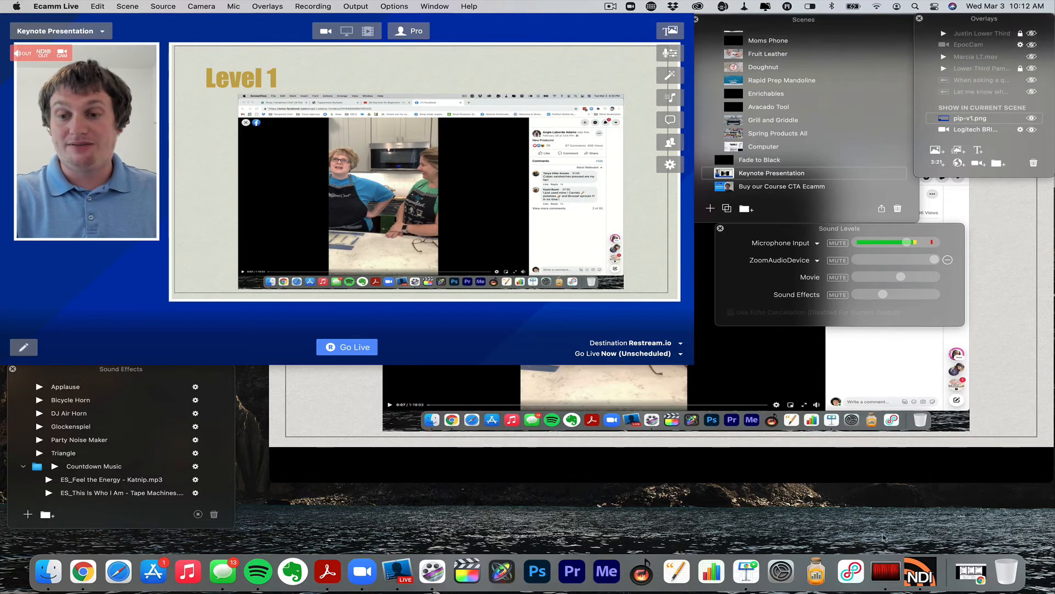
- Switch to Keynote and replay the Level 1 slide's video, checking its picture and sound in Ecamm Live
{"action": "left_click", "coordinate": [1004, 443]}
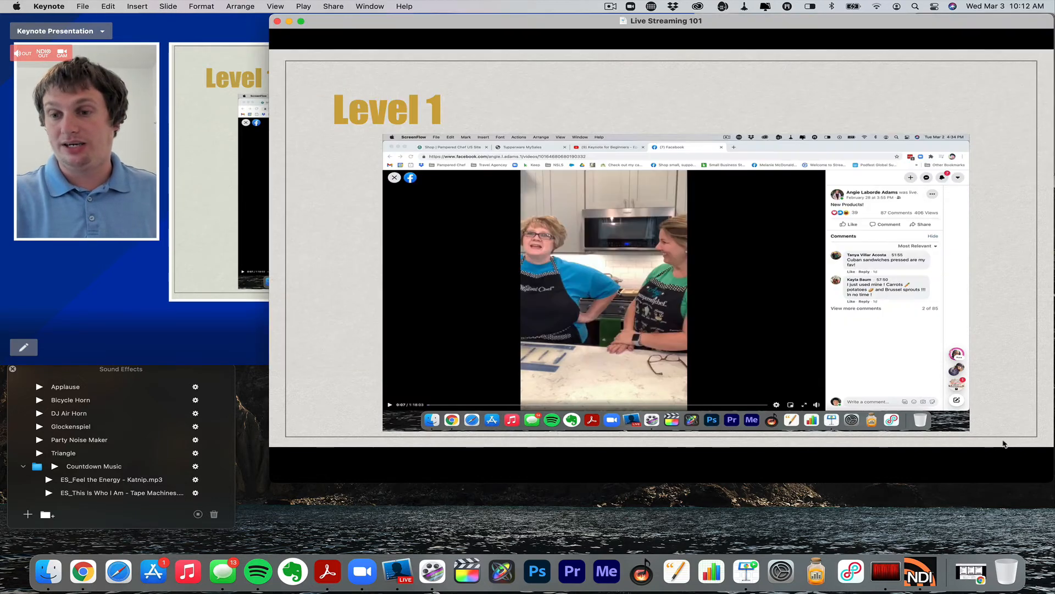
{"action": "key", "text": "Left"}
{"action": "key", "text": "Right"}
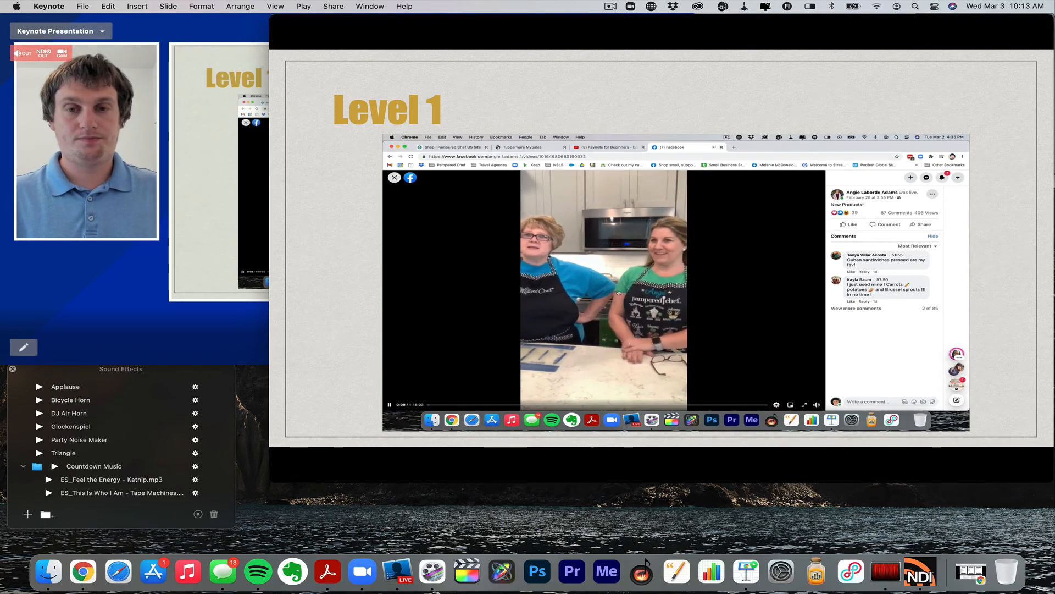
{"action": "left_click", "coordinate": [90, 319]}
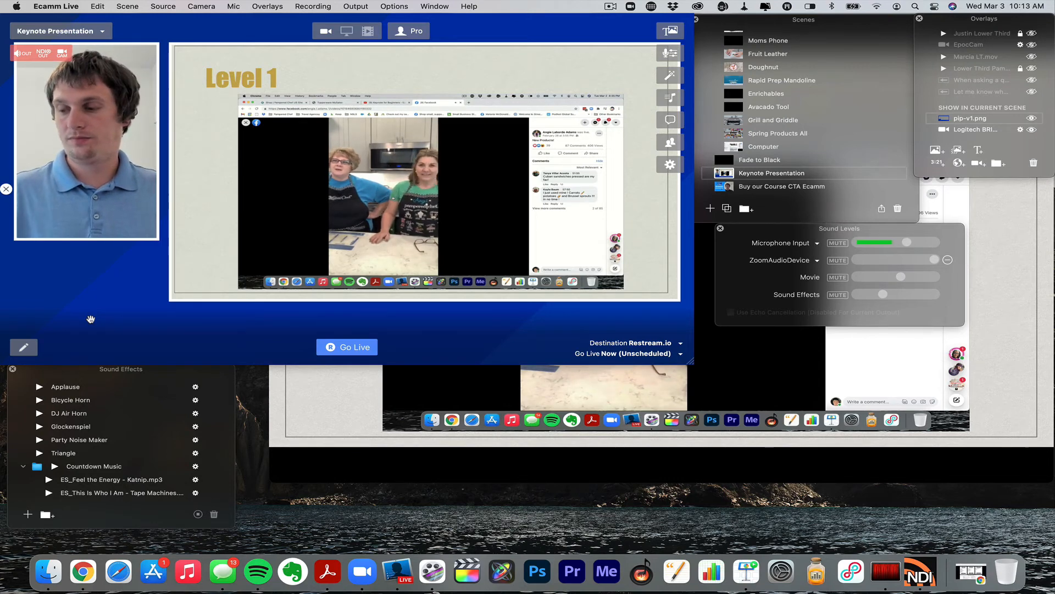
{"action": "key", "text": "super+Tab"}
{"action": "key", "text": "Right"}
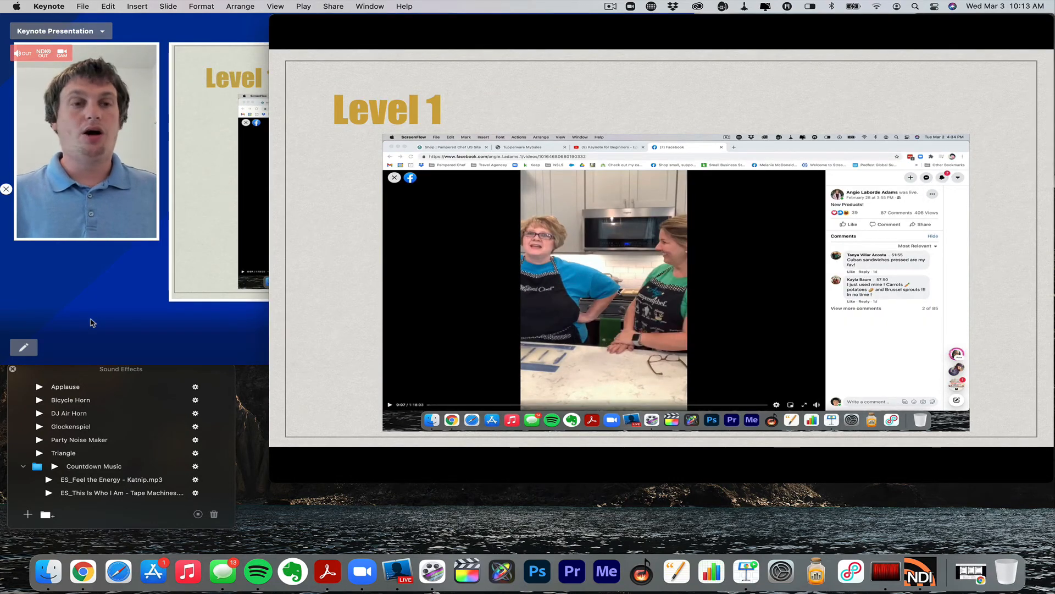
{"action": "key", "text": "super+Tab"}
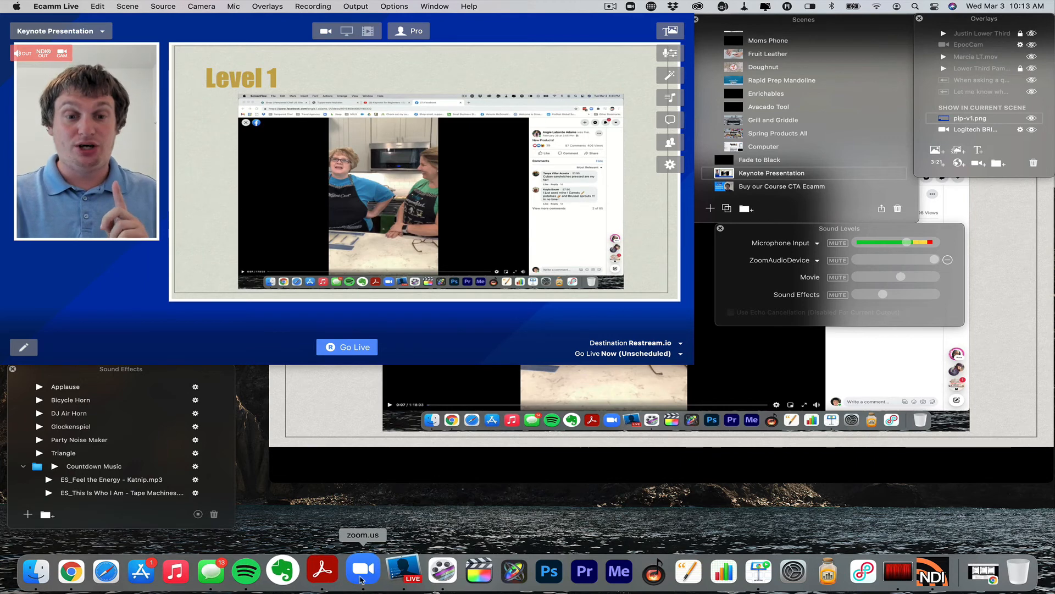
- Switch to Zoom and set the microphone in its audio preferences to Ecamm Audio Out
{"action": "left_click", "coordinate": [361, 579]}
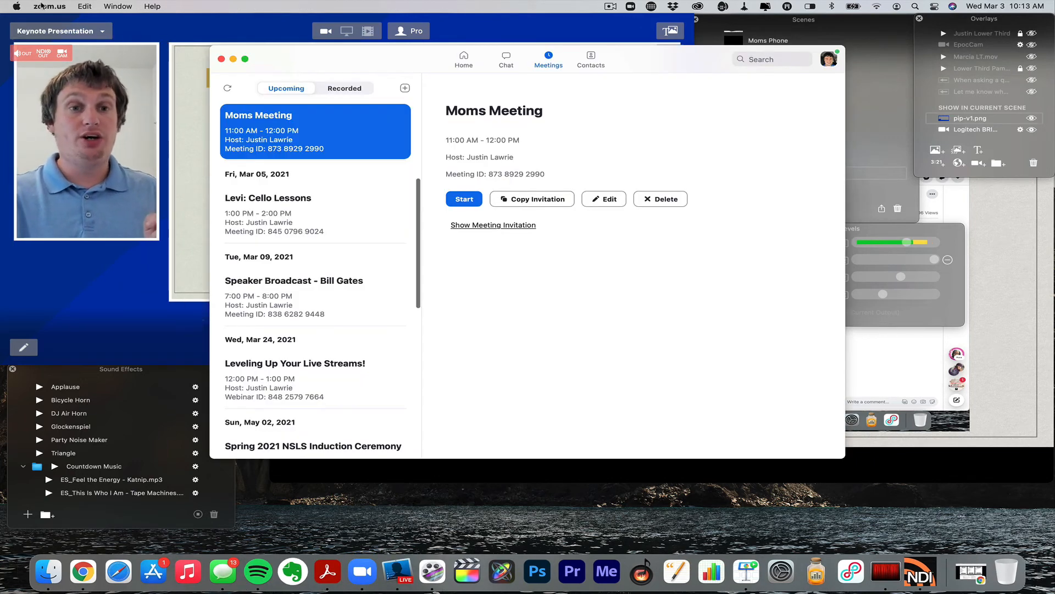
{"action": "left_click", "coordinate": [44, 6]}
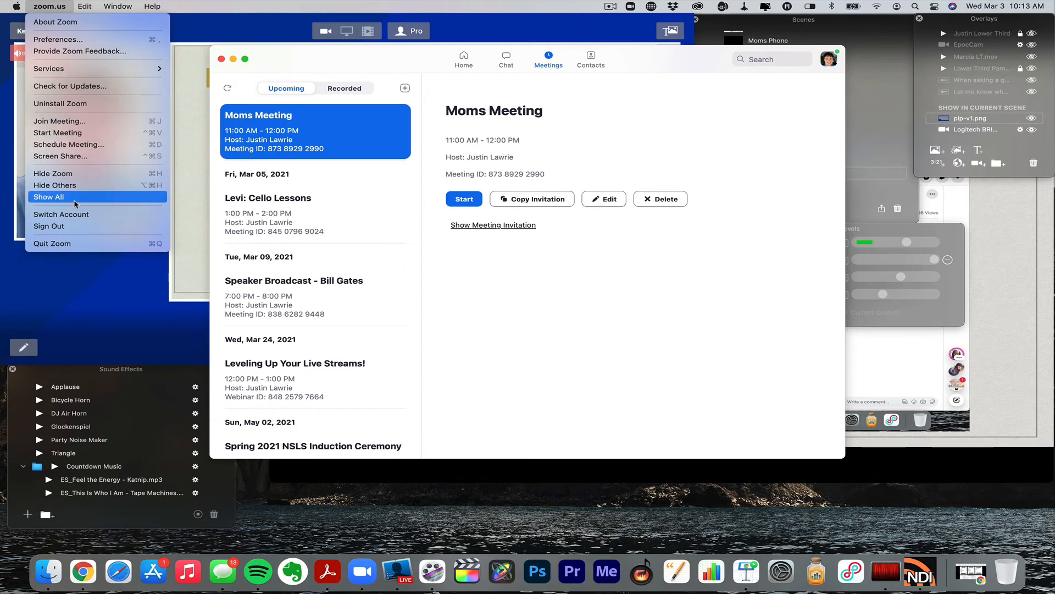
{"action": "left_click", "coordinate": [74, 40]}
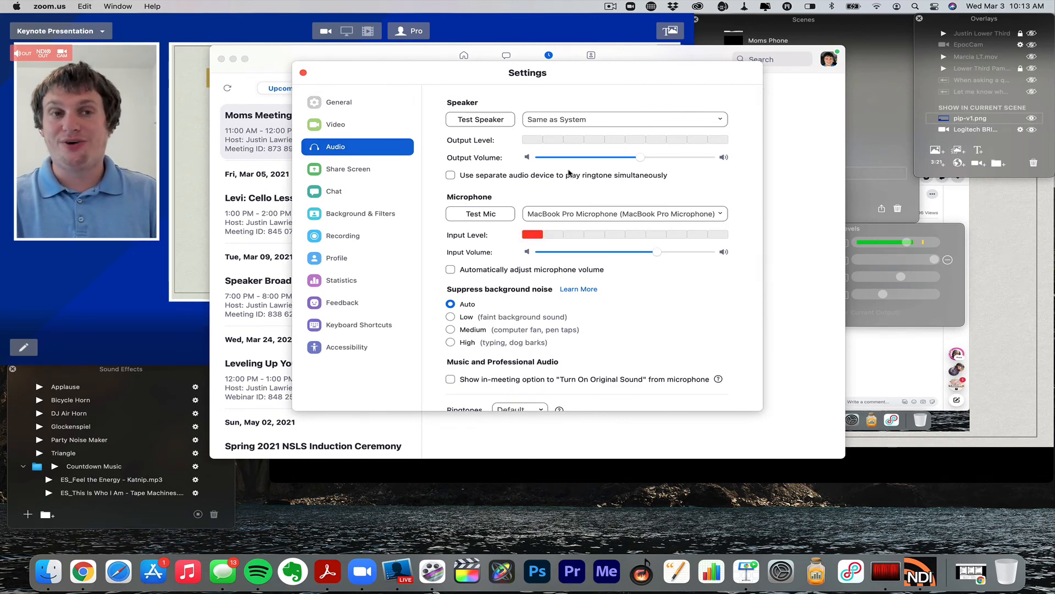
{"action": "left_click", "coordinate": [574, 215]}
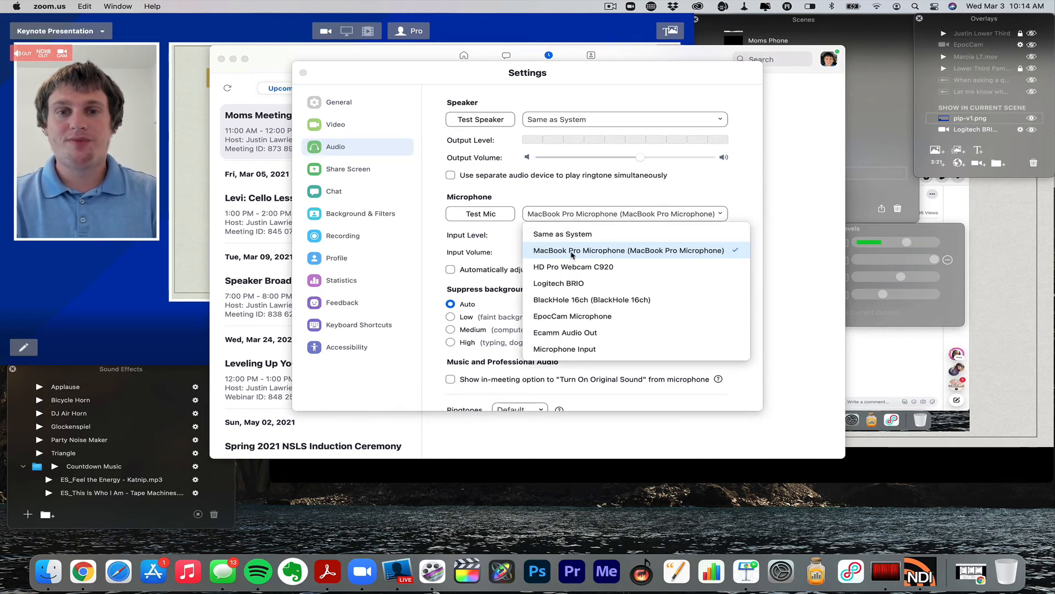
{"action": "left_click", "coordinate": [590, 333]}
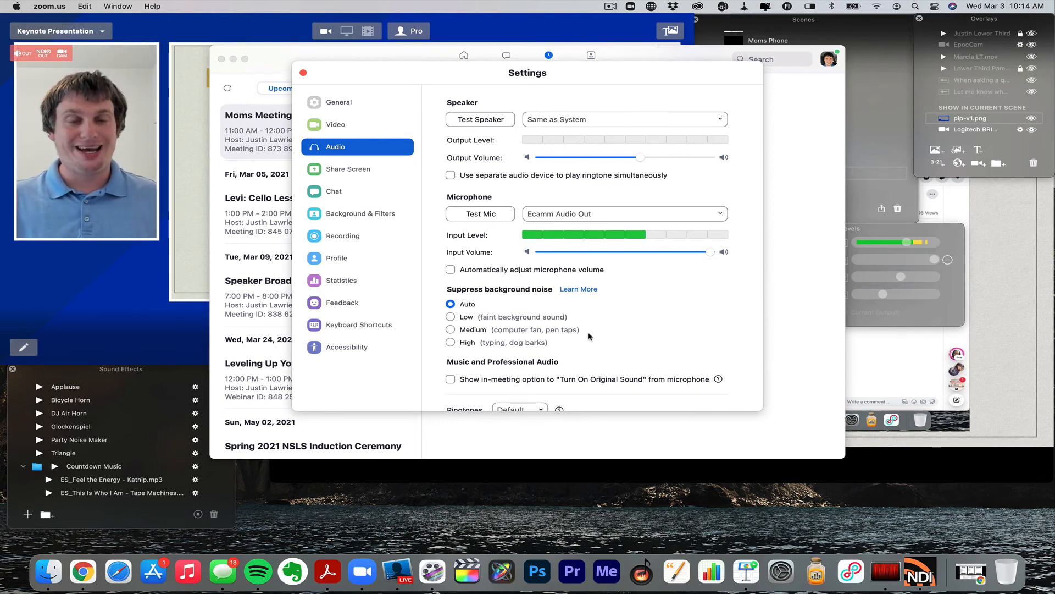
- Check Zoom's microphone input level by switching between the Countdown and Computer with Pip scenes, and open Zoom's video settings
{"action": "key", "text": "super+1"}
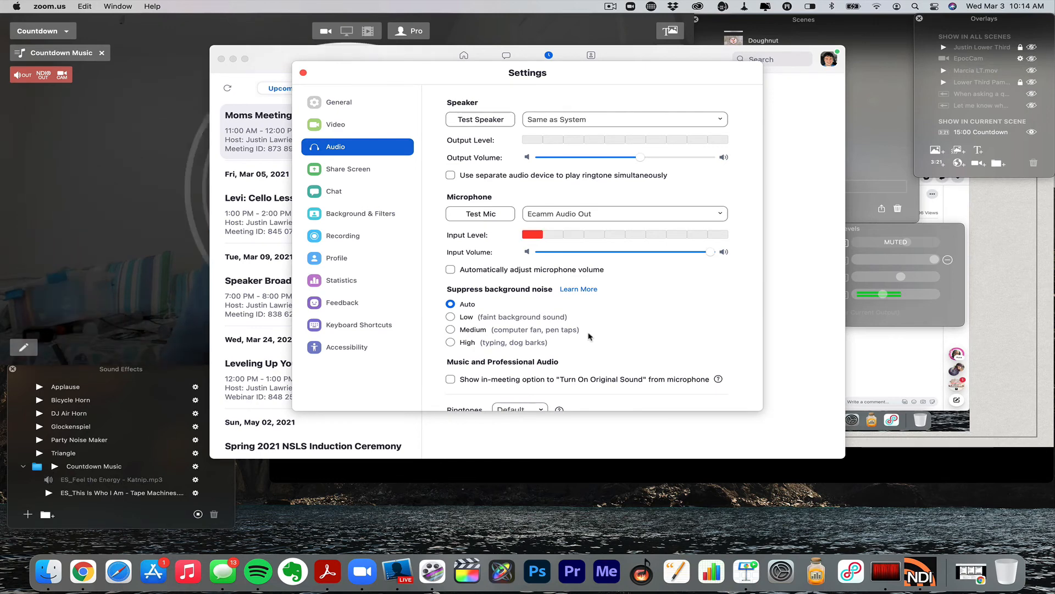
{"action": "key", "text": "super+2"}
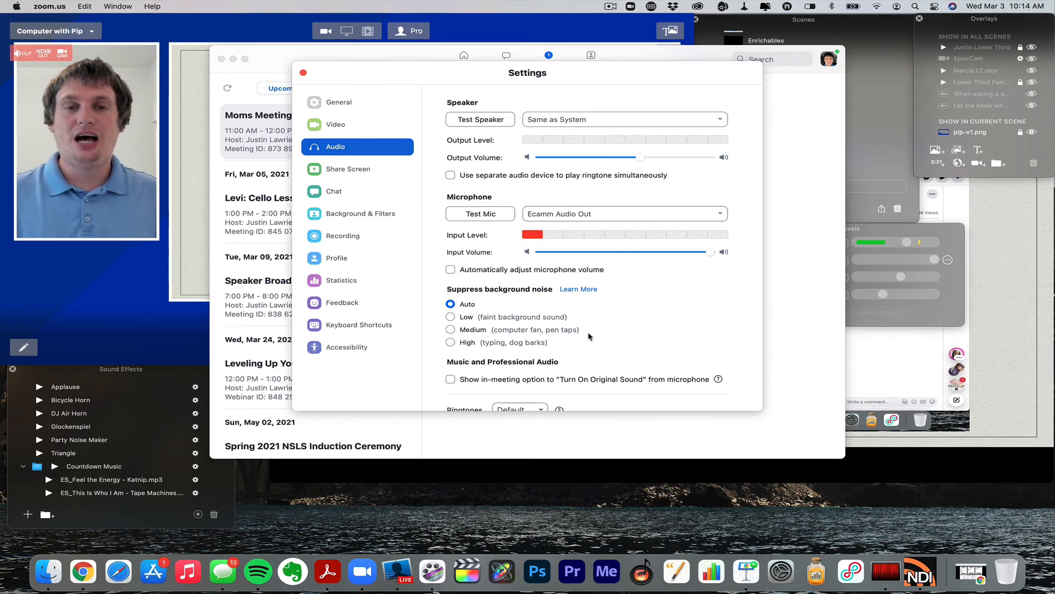
{"action": "left_click", "coordinate": [355, 130]}
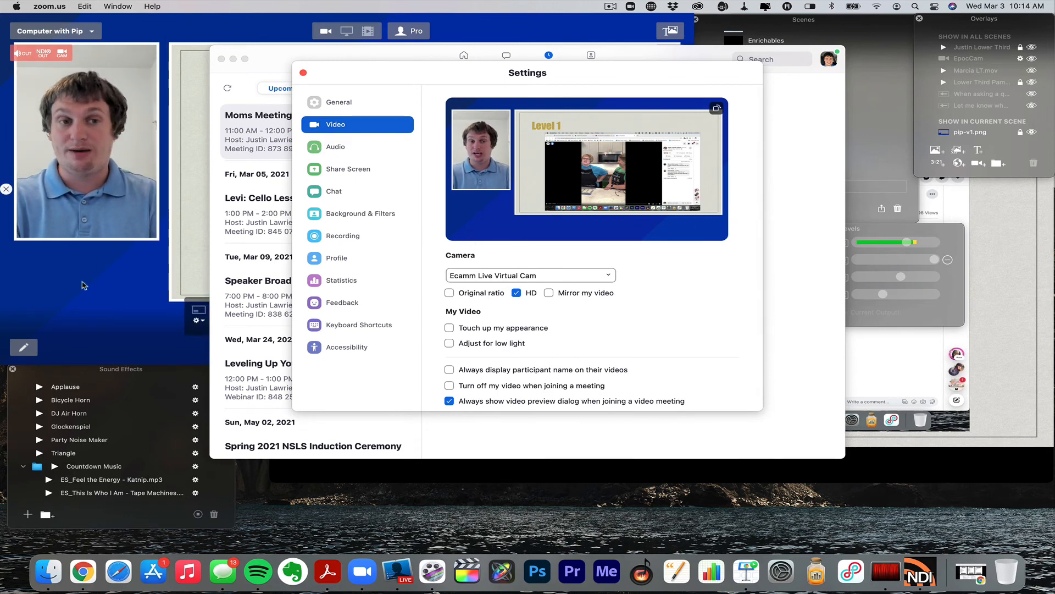
- Review the NDI output resolution and Virtual Cam settings in Ecamm Live, and return to Zoom's settings
{"action": "left_click", "coordinate": [83, 300]}
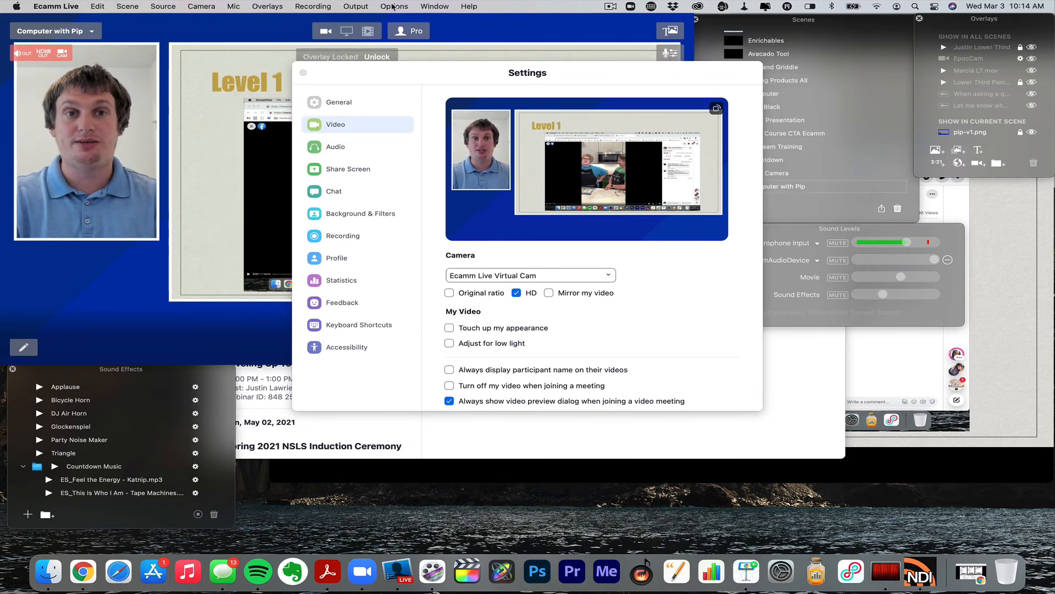
{"action": "left_click", "coordinate": [393, 6]}
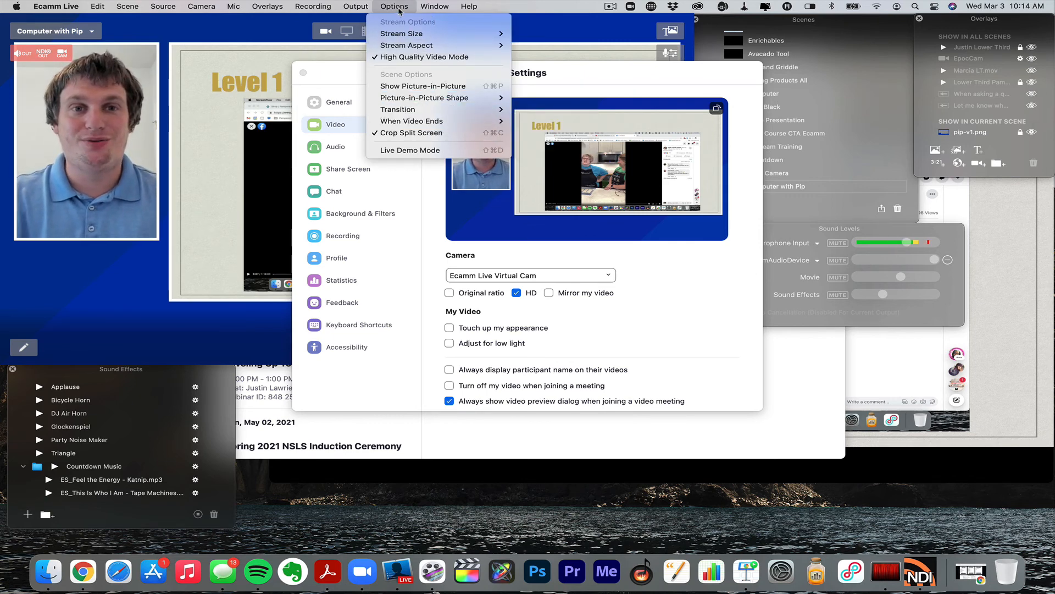
{"action": "mouse_move", "coordinate": [356, 6]}
{"action": "mouse_move", "coordinate": [384, 39]}
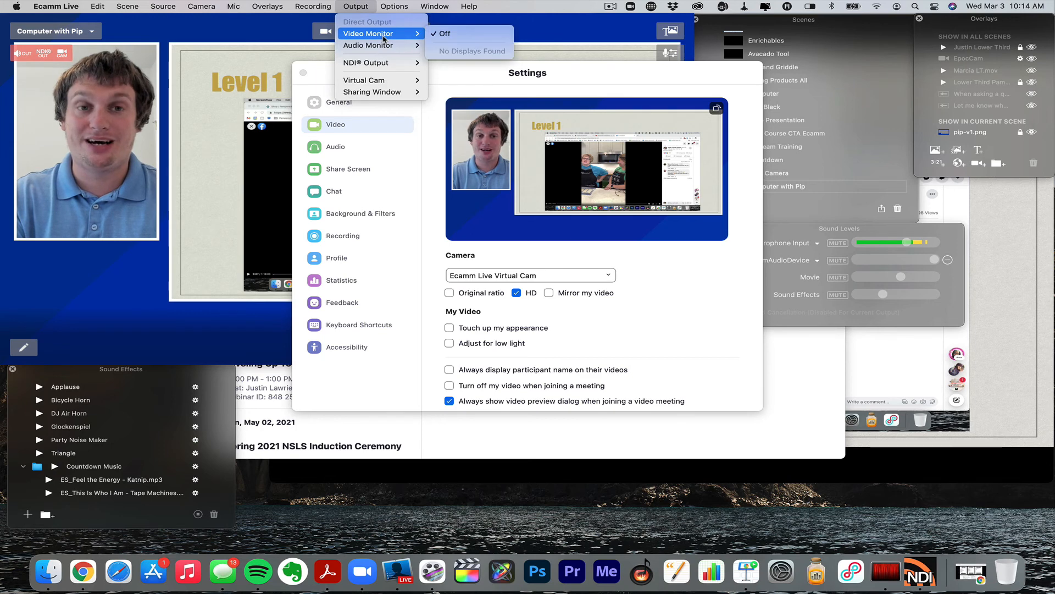
{"action": "mouse_move", "coordinate": [410, 63]}
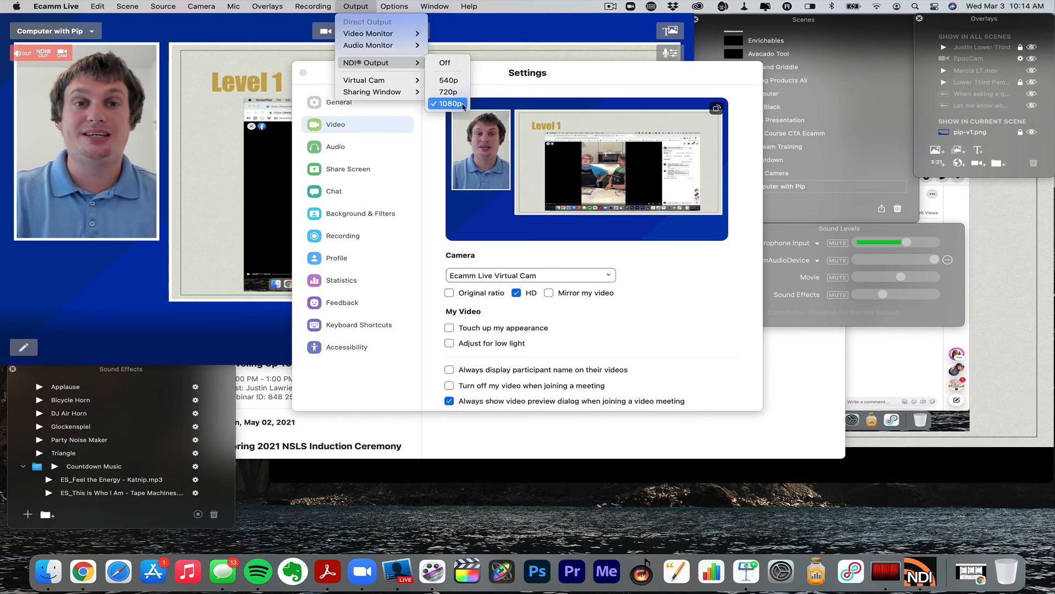
{"action": "mouse_move", "coordinate": [415, 82]}
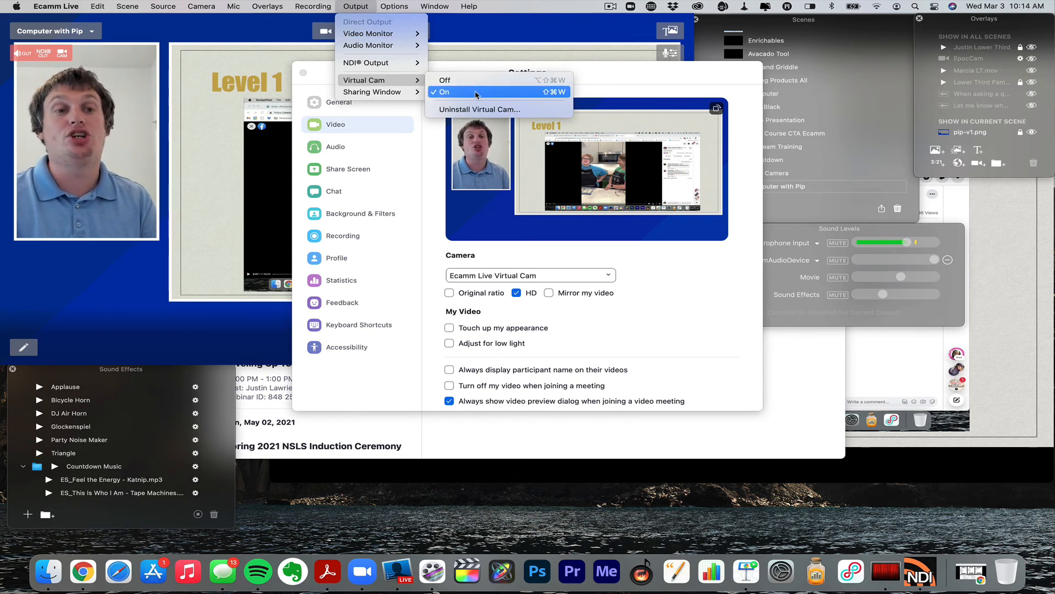
{"action": "left_click", "coordinate": [658, 72]}
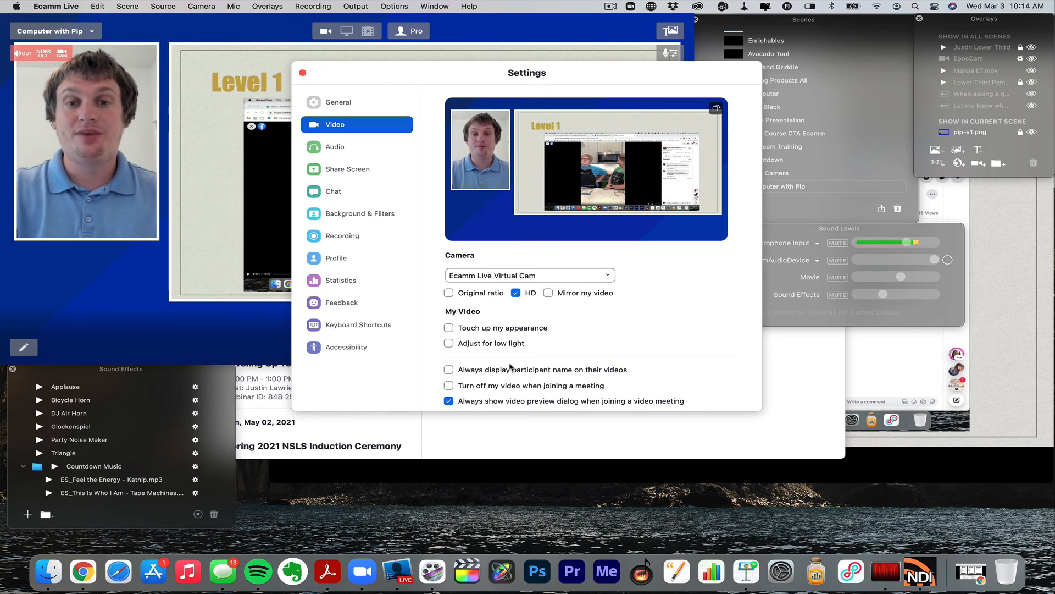
- Choose Ecamm Live Virtual Cam as Zoom's camera and check its preview with the Countdown and Main Camera scenes
{"action": "left_click", "coordinate": [528, 276]}
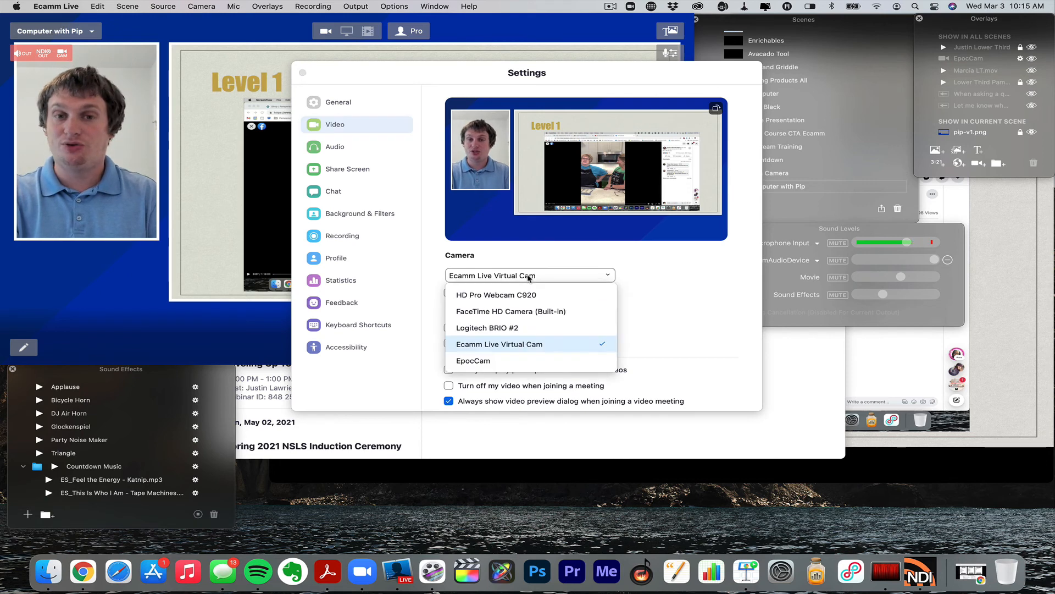
{"action": "left_click", "coordinate": [484, 343]}
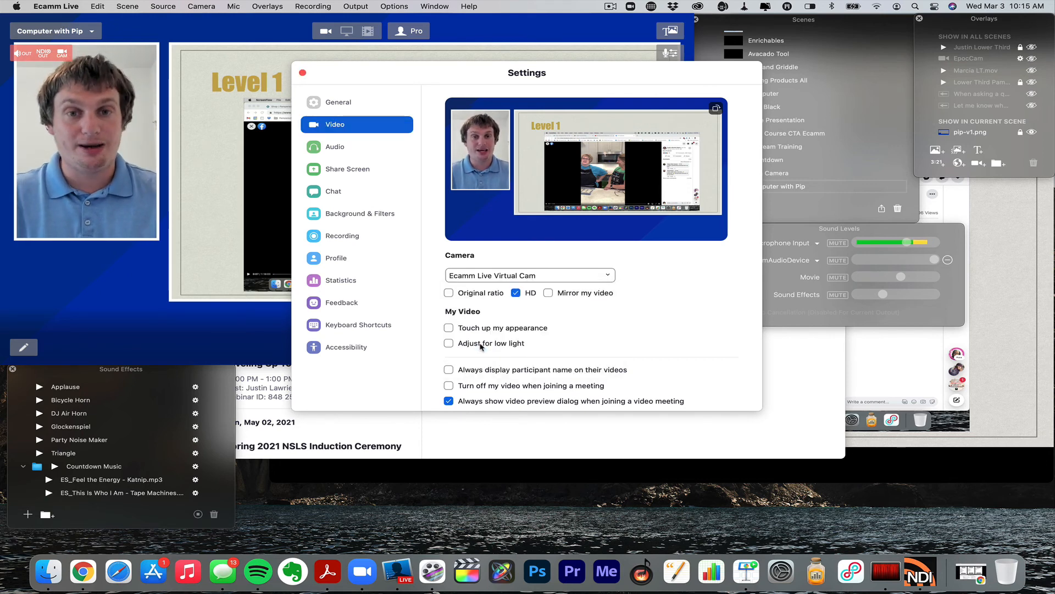
{"action": "key", "text": "super+1"}
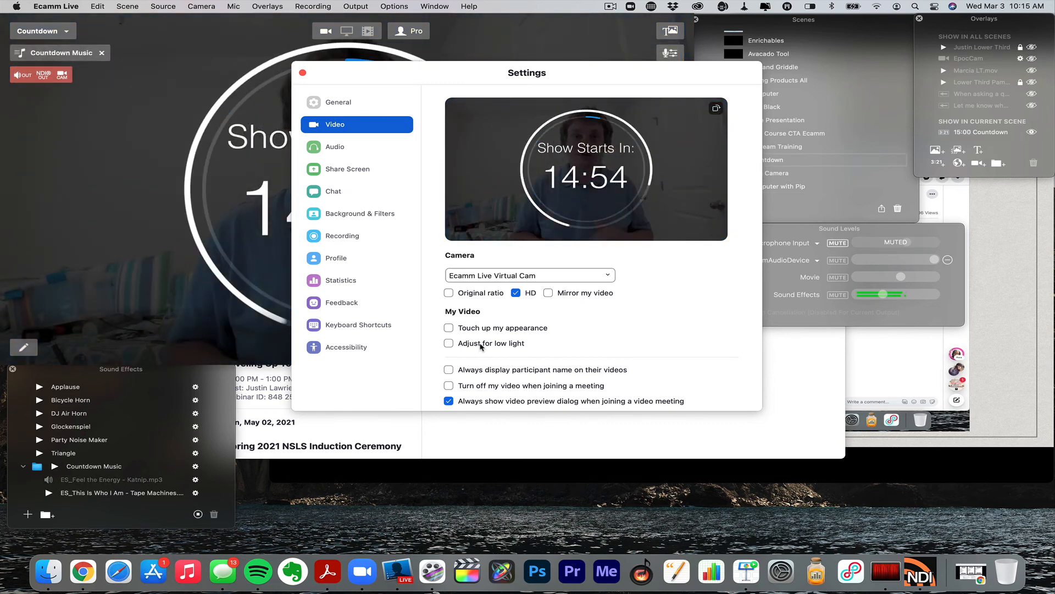
{"action": "key", "text": "super+2"}
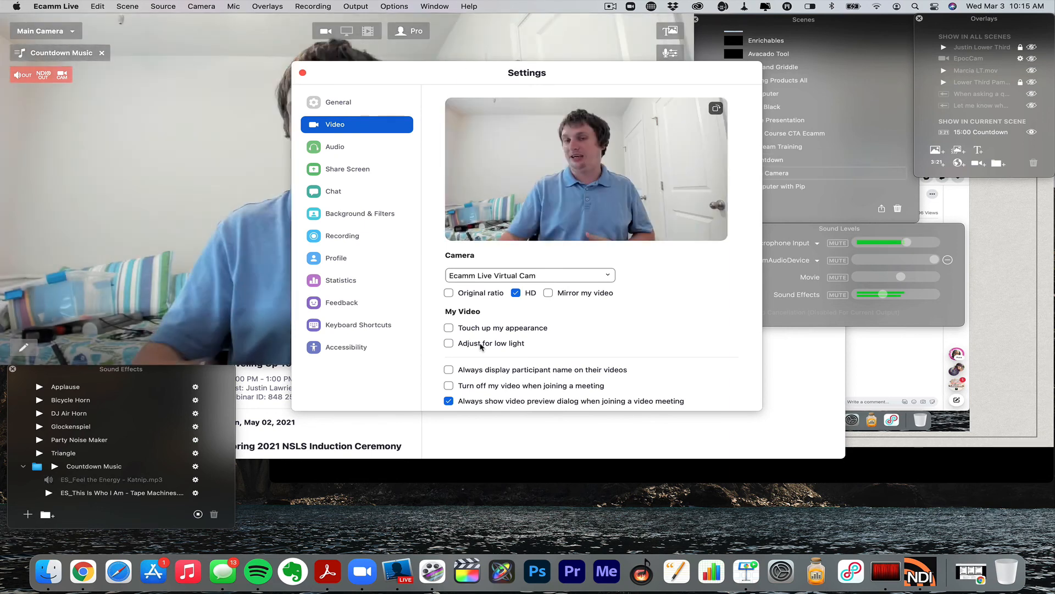